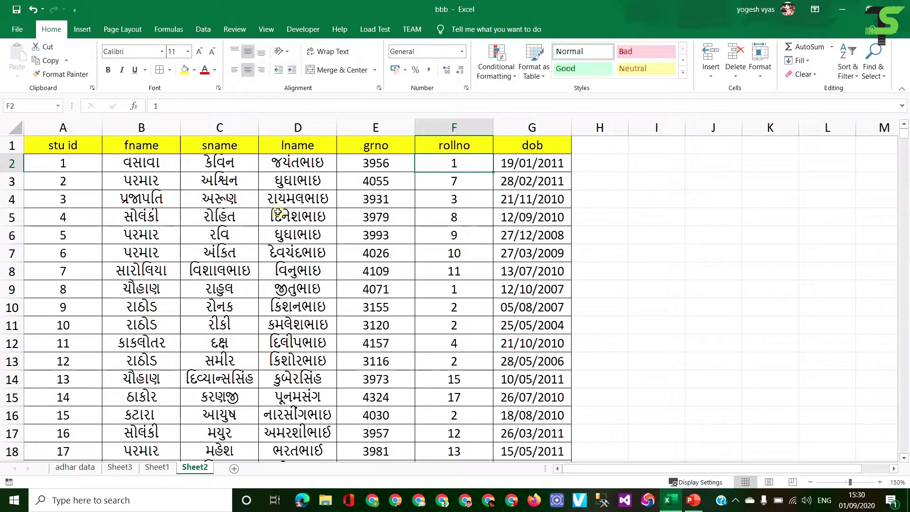
Look over the student data: the fname, stu id and dob columns, down to the last row
{"action": "left_click", "coordinate": [160, 167]}
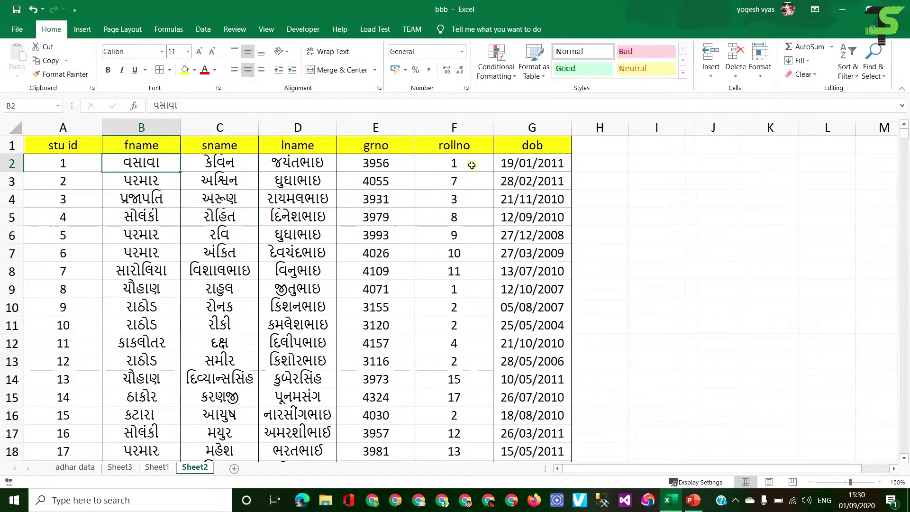
{"action": "left_click", "coordinate": [89, 167]}
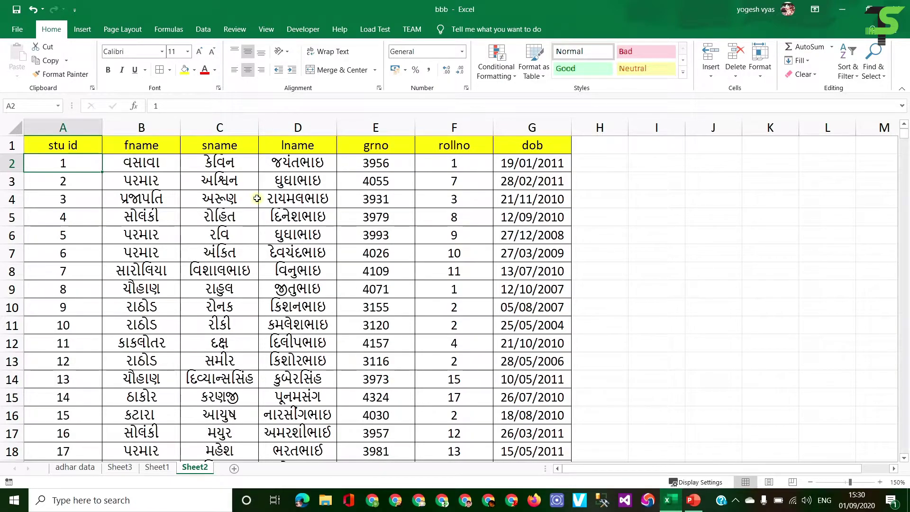
{"action": "key", "text": "ctrl+Down"}
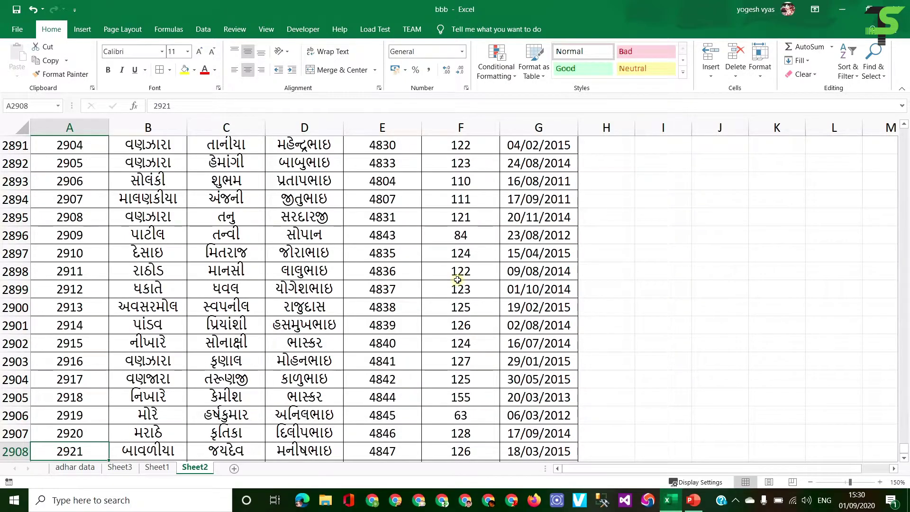
{"action": "key", "text": "ctrl+Up"}
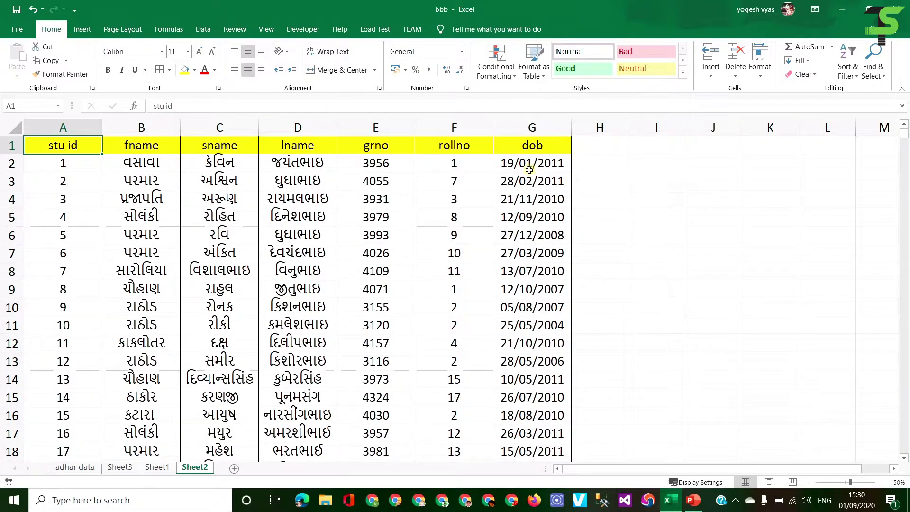
{"action": "left_click", "coordinate": [528, 167]}
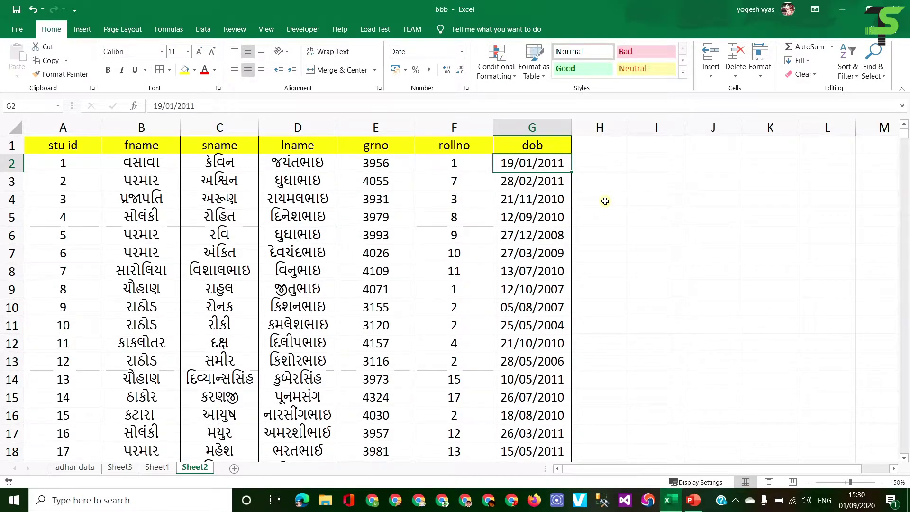
Enter a YEAR formula on the dob in G2 into H2 and fill it down column H
{"action": "left_click", "coordinate": [609, 164]}
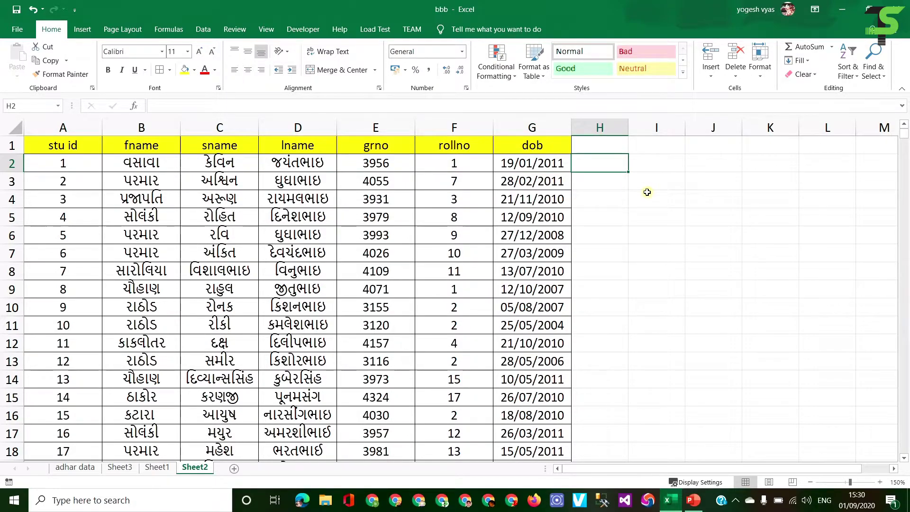
{"action": "type", "text": "="}
{"action": "type", "text": "year"}
{"action": "key", "text": "Tab"}
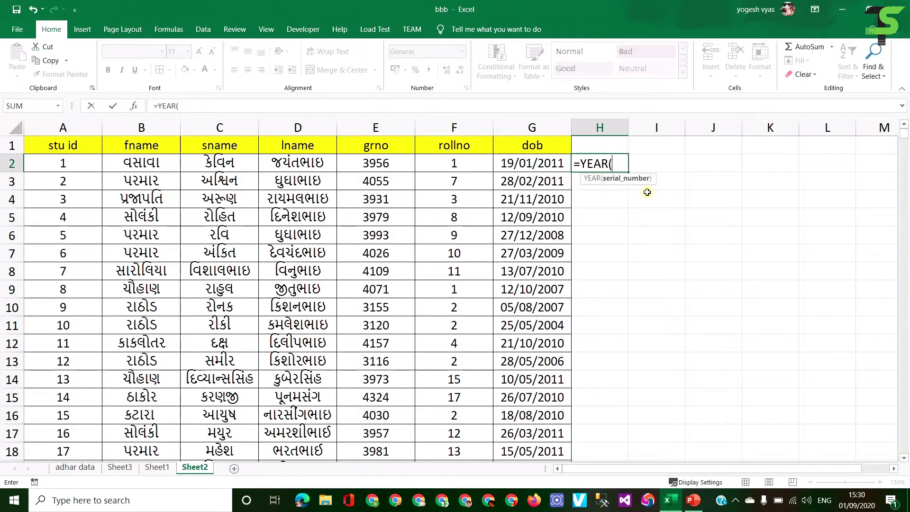
{"action": "key", "text": "Left"}
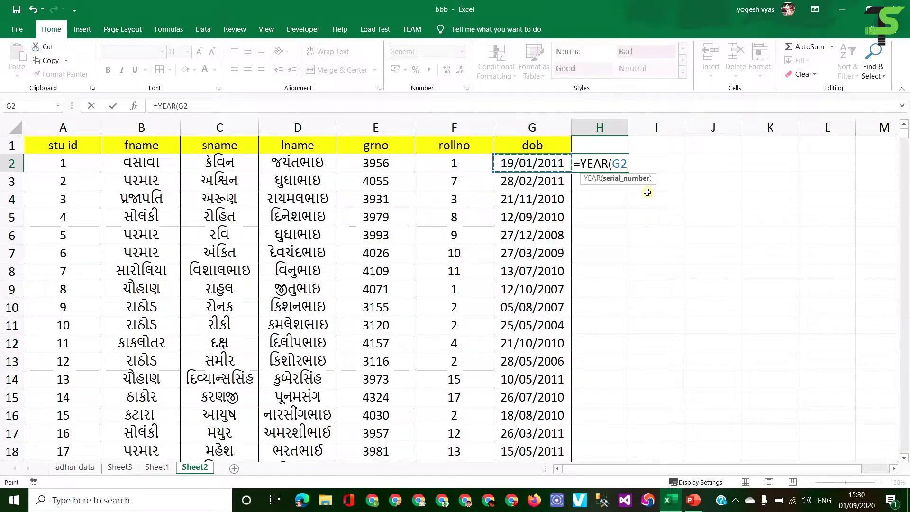
{"action": "key", "text": "Return"}
{"action": "left_click", "coordinate": [618, 167]}
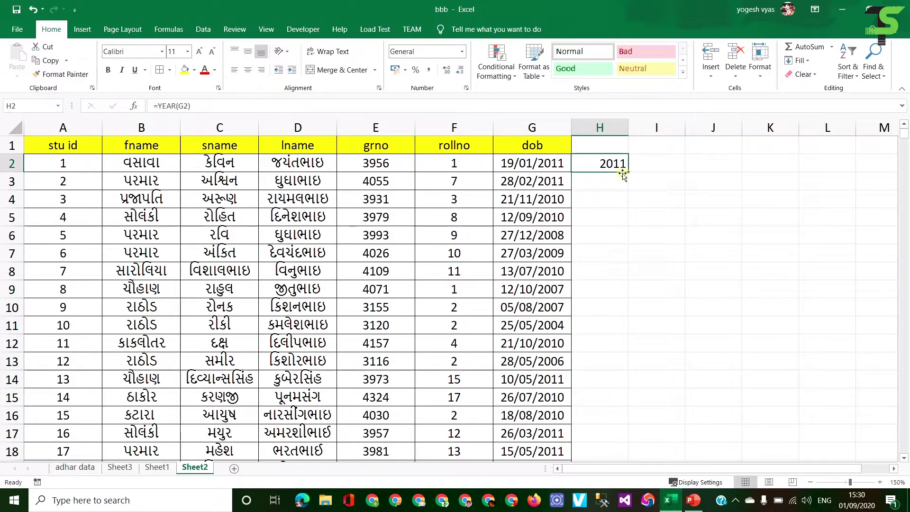
{"action": "mouse_move", "coordinate": [625, 172]}
{"action": "left_mouse_down"}
{"action": "mouse_move", "coordinate": [575, 510]}
{"action": "mouse_move", "coordinate": [579, 418]}
{"action": "left_mouse_up"}
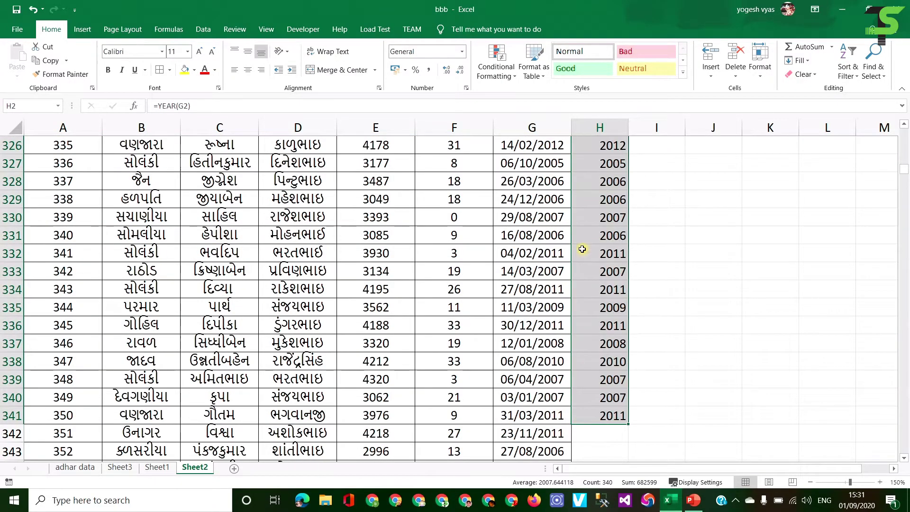
Clear the year values from column H and return to cell H2
{"action": "scroll", "coordinate": [583, 233], "scroll_direction": "up", "scroll_amount": 11}
{"action": "scroll", "coordinate": [583, 223], "scroll_direction": "up", "scroll_amount": 13}
{"action": "scroll", "coordinate": [583, 223], "scroll_direction": "up", "scroll_amount": 17}
{"action": "scroll", "coordinate": [582, 222], "scroll_direction": "up", "scroll_amount": 7}
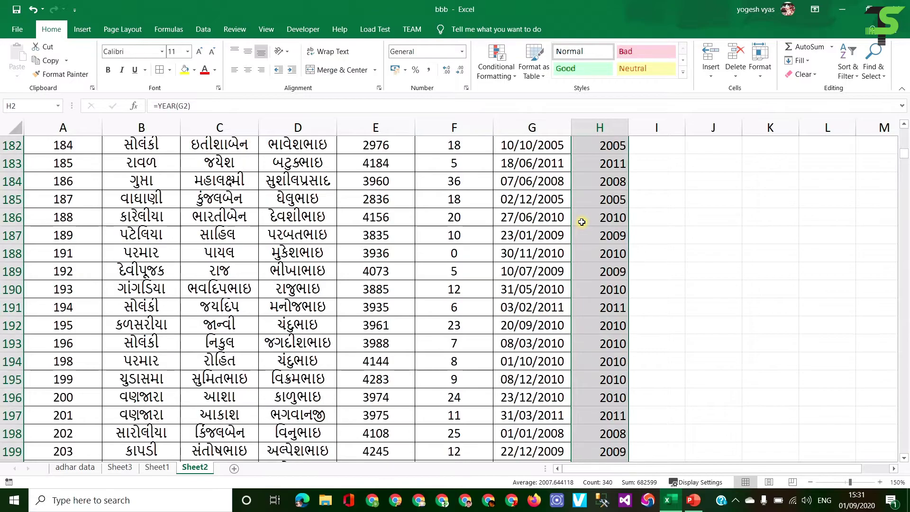
{"action": "scroll", "coordinate": [582, 222], "scroll_direction": "up", "scroll_amount": 16}
{"action": "scroll", "coordinate": [579, 224], "scroll_direction": "up", "scroll_amount": 9}
{"action": "scroll", "coordinate": [580, 223], "scroll_direction": "up", "scroll_amount": 14}
{"action": "scroll", "coordinate": [578, 225], "scroll_direction": "up", "scroll_amount": 9}
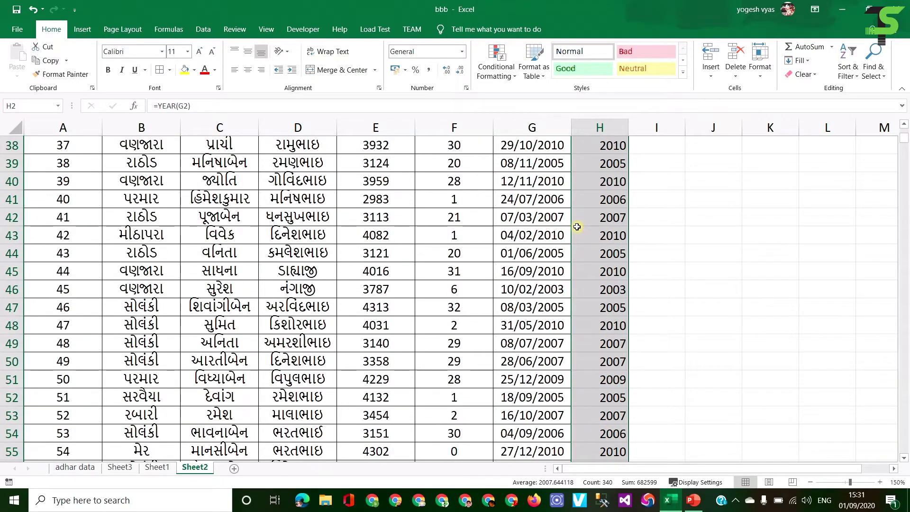
{"action": "scroll", "coordinate": [577, 227], "scroll_direction": "up", "scroll_amount": 13}
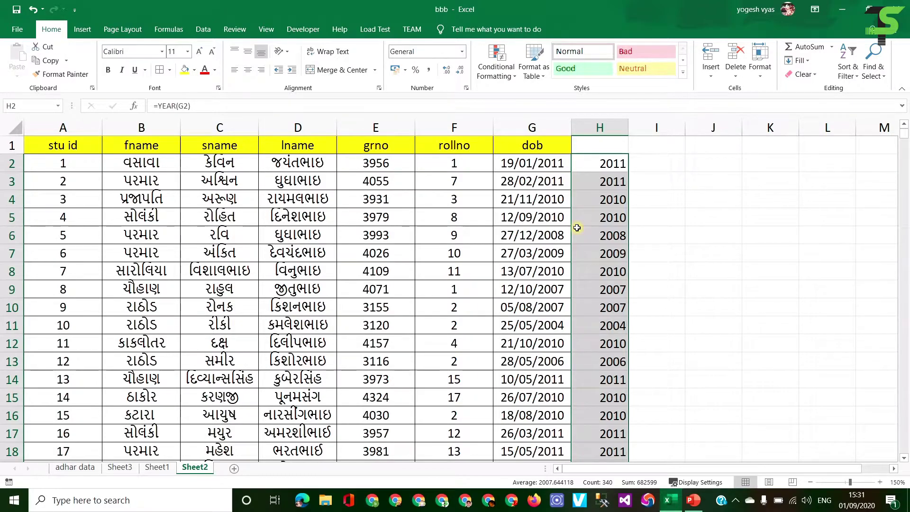
{"action": "key", "text": "Delete"}
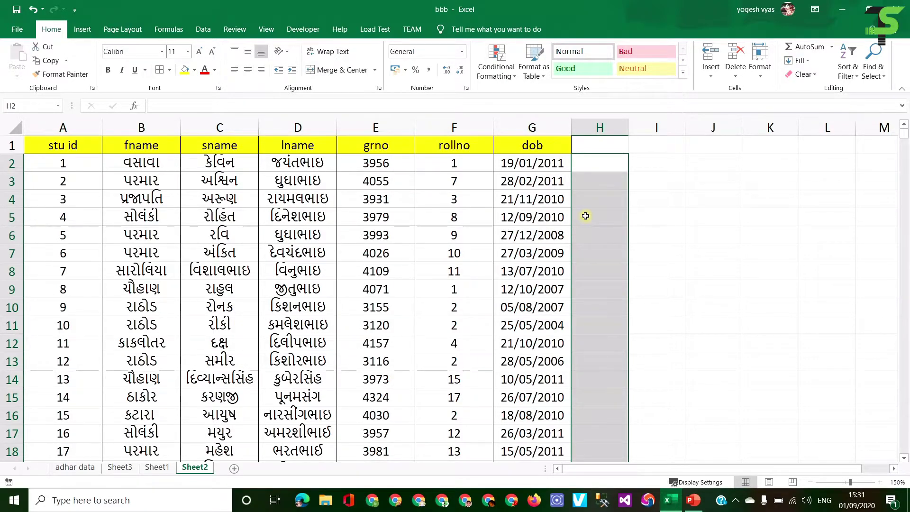
{"action": "left_click", "coordinate": [645, 170]}
{"action": "left_click", "coordinate": [609, 169]}
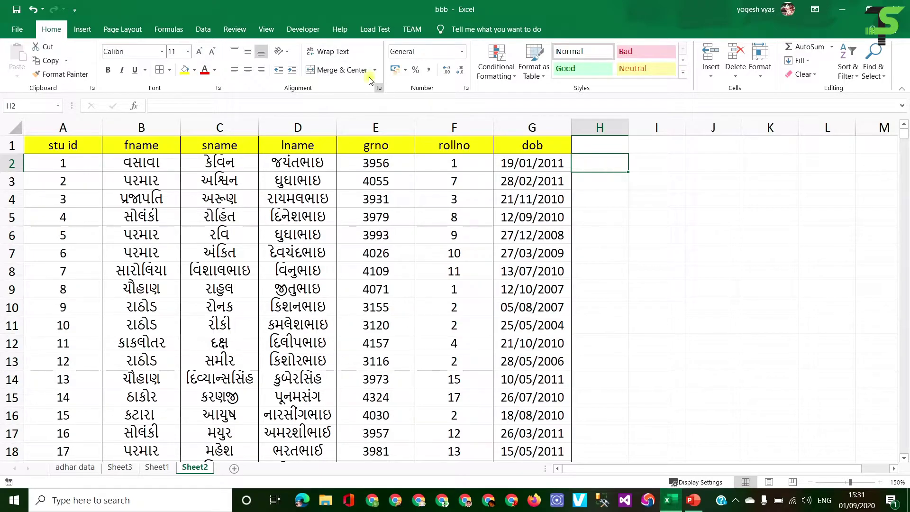
Create Table1 from the student range with headers and load it into Power Query
{"action": "left_click", "coordinate": [203, 29]}
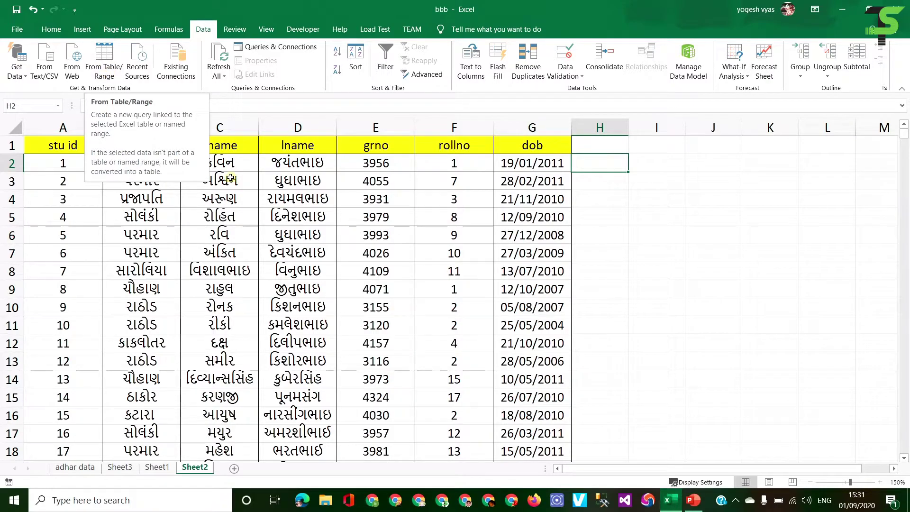
{"action": "left_click", "coordinate": [106, 62]}
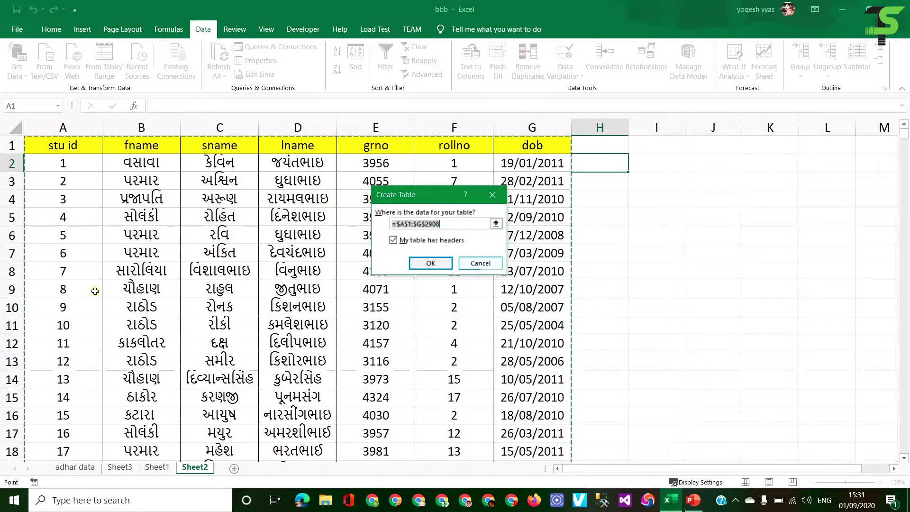
{"action": "left_click", "coordinate": [428, 263]}
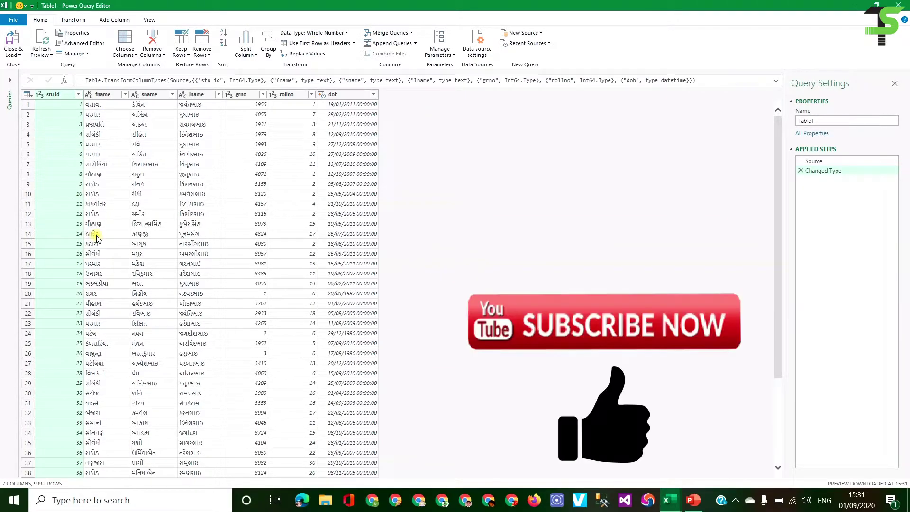
Back in Power Query Editor, change dob's type to Date, replacing the existing conversion
{"action": "left_click", "coordinate": [668, 498]}
{"action": "left_click", "coordinate": [667, 476]}
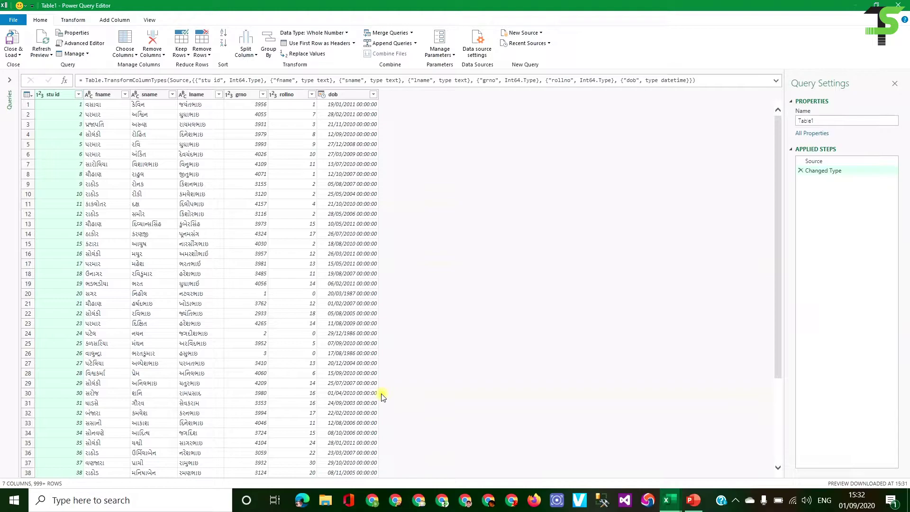
{"action": "left_click", "coordinate": [322, 95]}
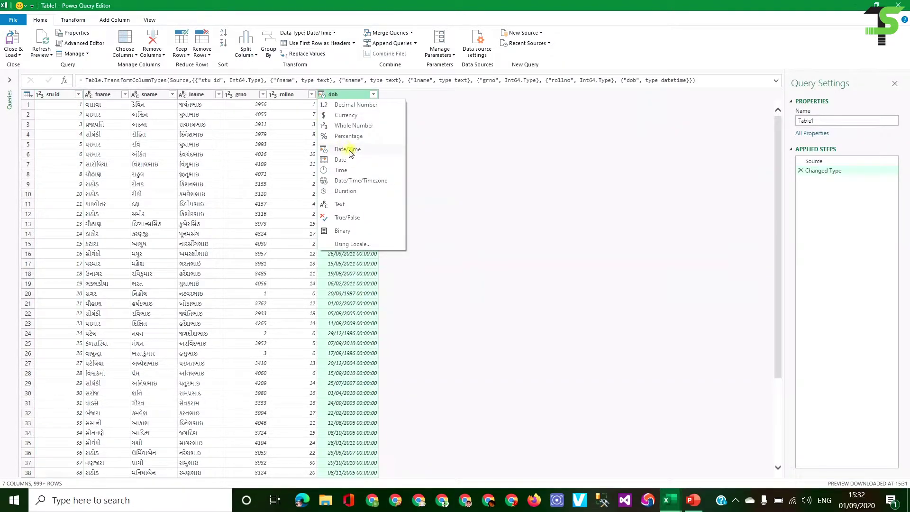
{"action": "left_click", "coordinate": [327, 162]}
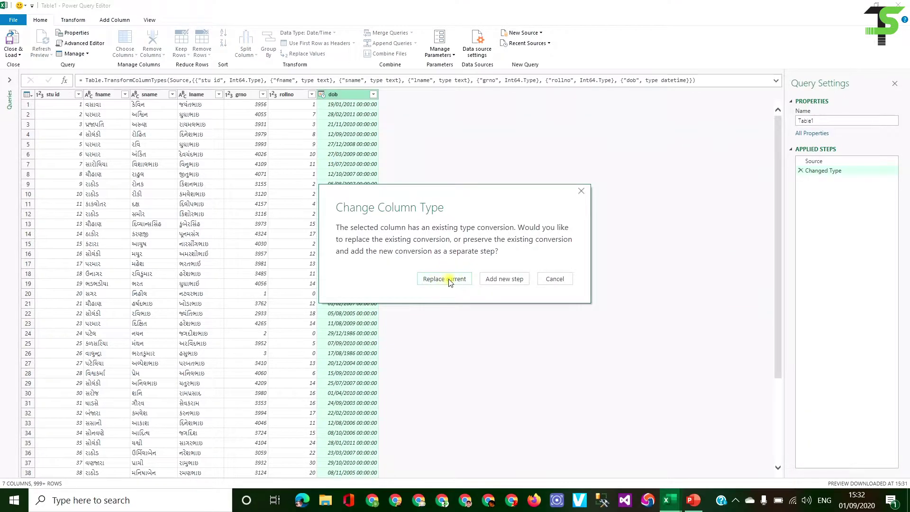
{"action": "left_click", "coordinate": [450, 281]}
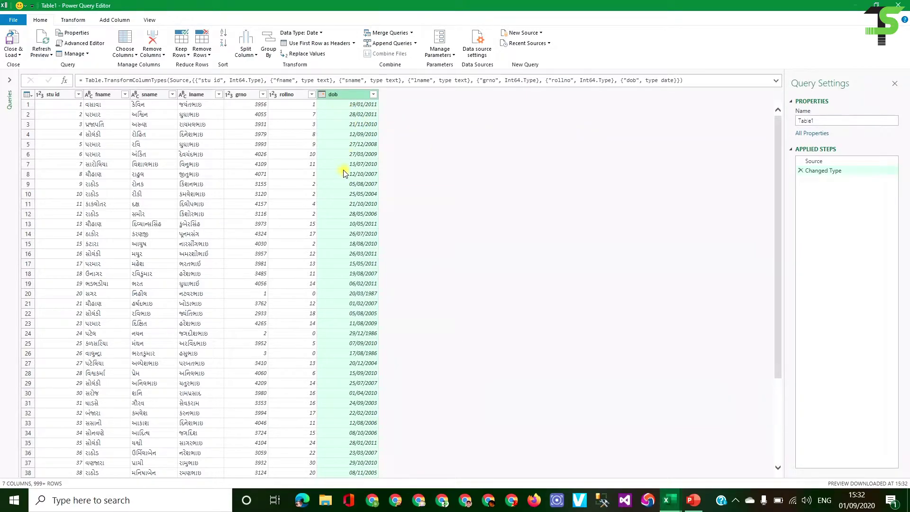
Delete the Changed Type step and set the dob column's type to Date again
{"action": "left_click", "coordinate": [800, 172]}
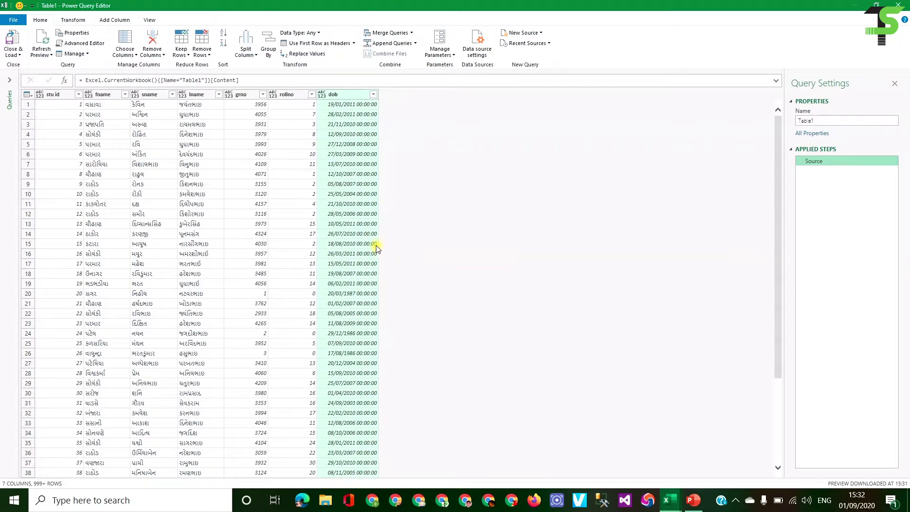
{"action": "left_click", "coordinate": [322, 97]}
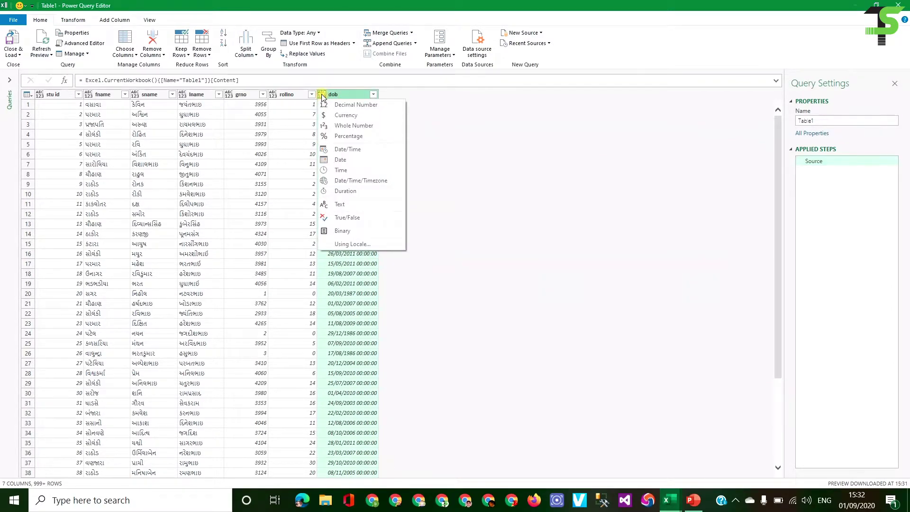
{"action": "left_click", "coordinate": [338, 162]}
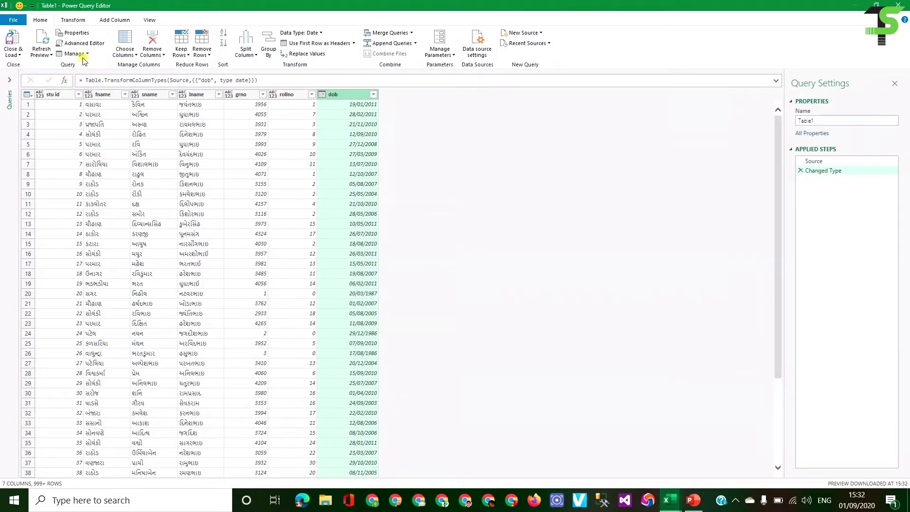
{"action": "left_click", "coordinate": [78, 20]}
Add an Age column from dob showing the day duration since each birth date
{"action": "left_click", "coordinate": [115, 20]}
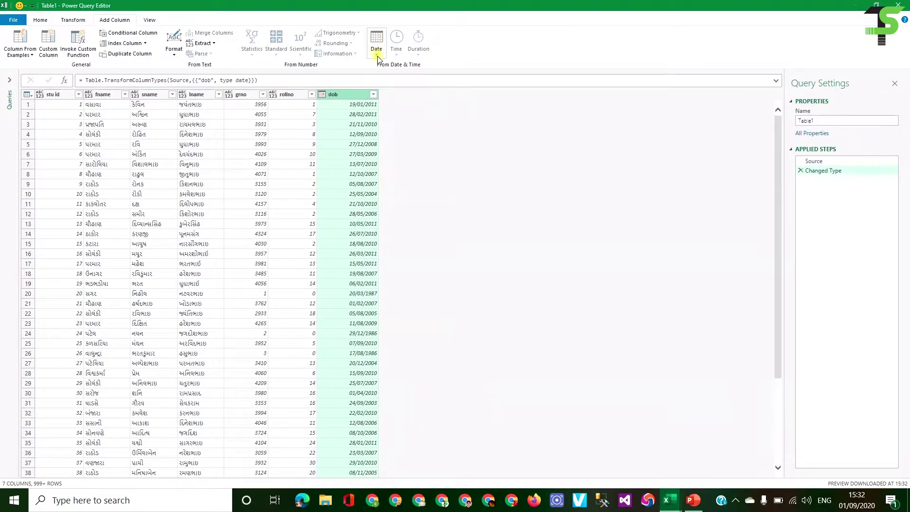
{"action": "left_click", "coordinate": [378, 58]}
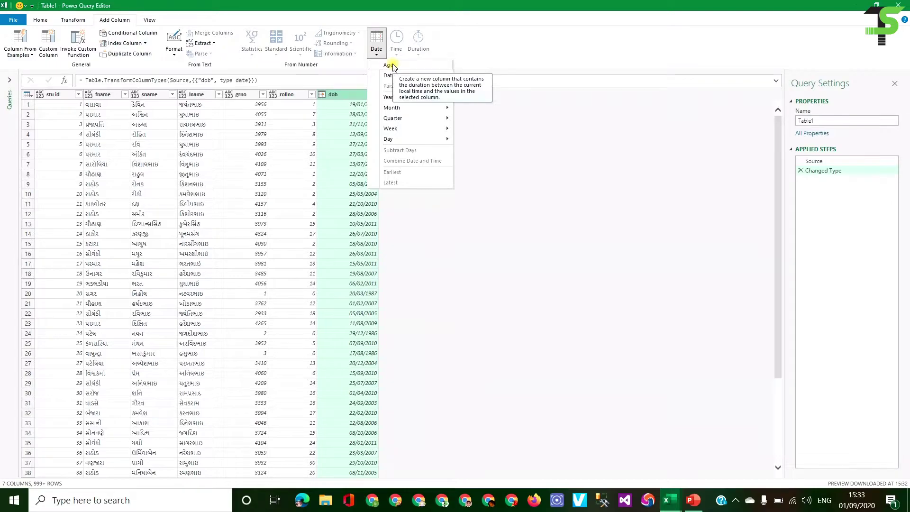
{"action": "left_click", "coordinate": [390, 65]}
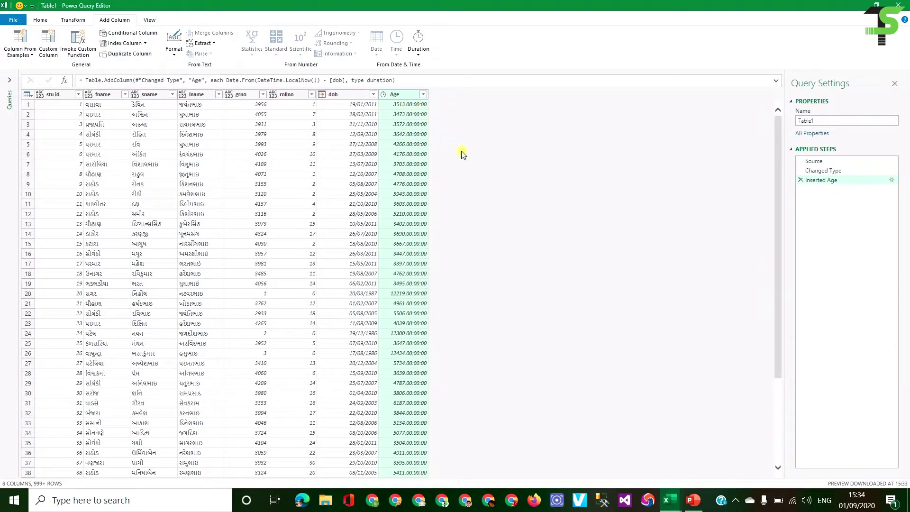
Convert the Age durations to total years, then round Age to 0 decimal places
{"action": "right_click", "coordinate": [397, 95]}
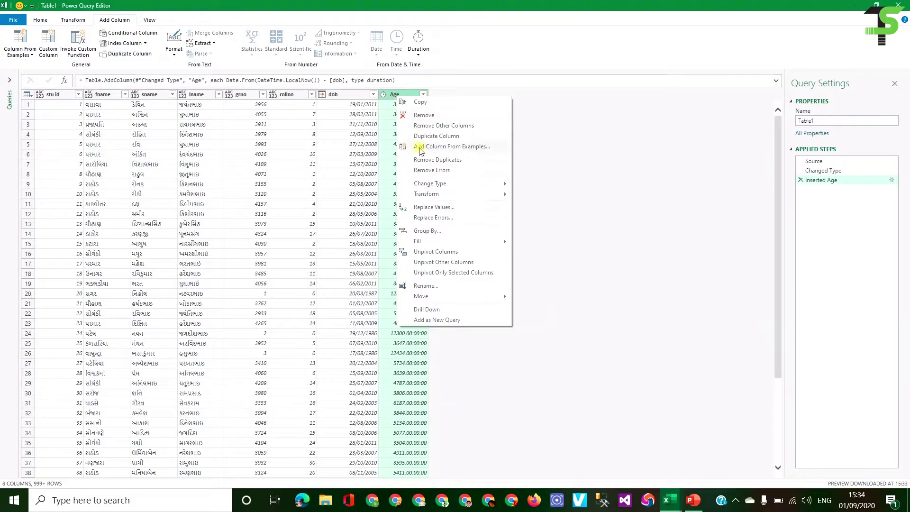
{"action": "mouse_move", "coordinate": [426, 193]}
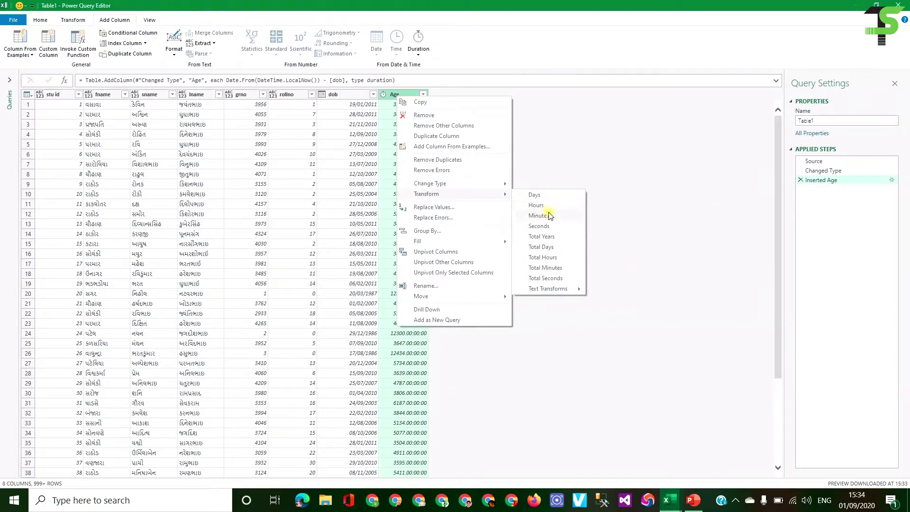
{"action": "left_click", "coordinate": [549, 237]}
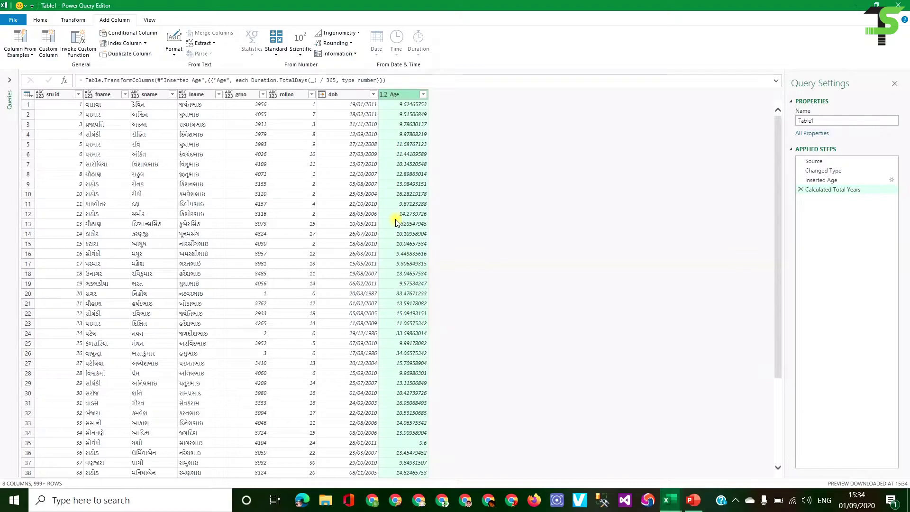
{"action": "right_click", "coordinate": [395, 97]}
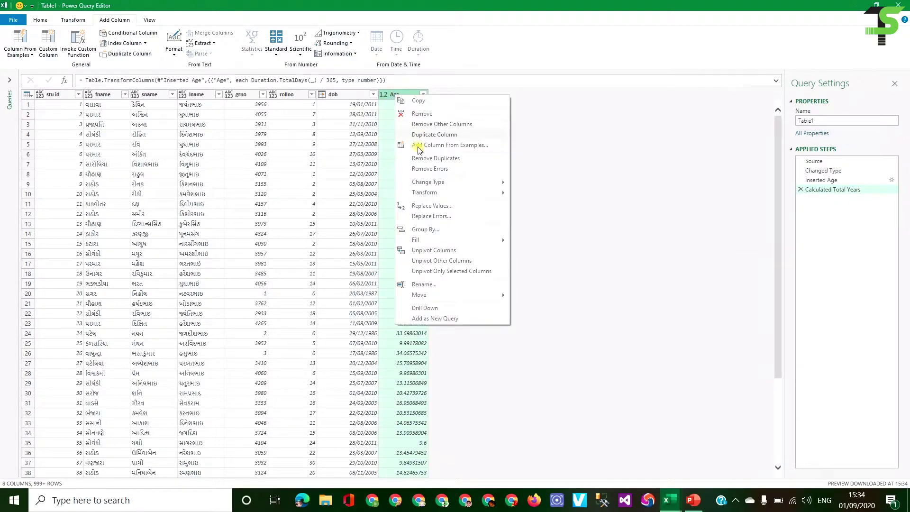
{"action": "mouse_move", "coordinate": [535, 193]}
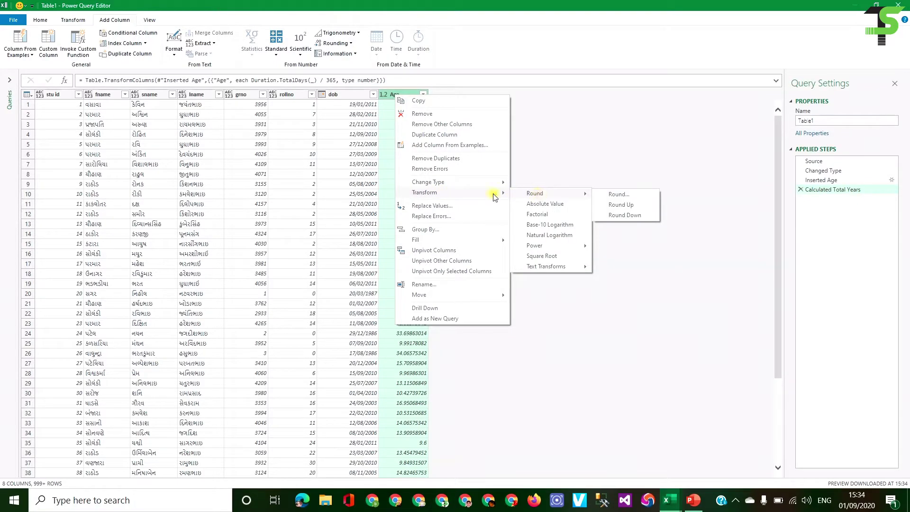
{"action": "left_click", "coordinate": [619, 195]}
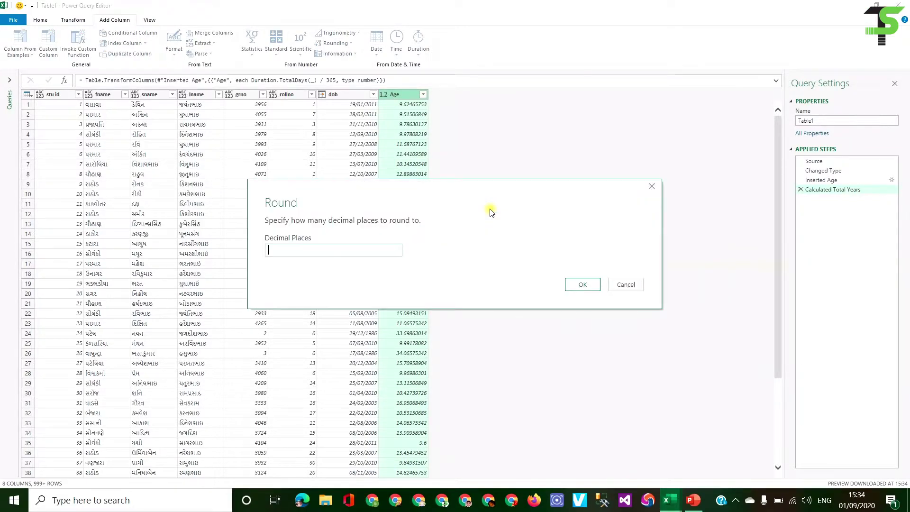
{"action": "left_click", "coordinate": [630, 287]}
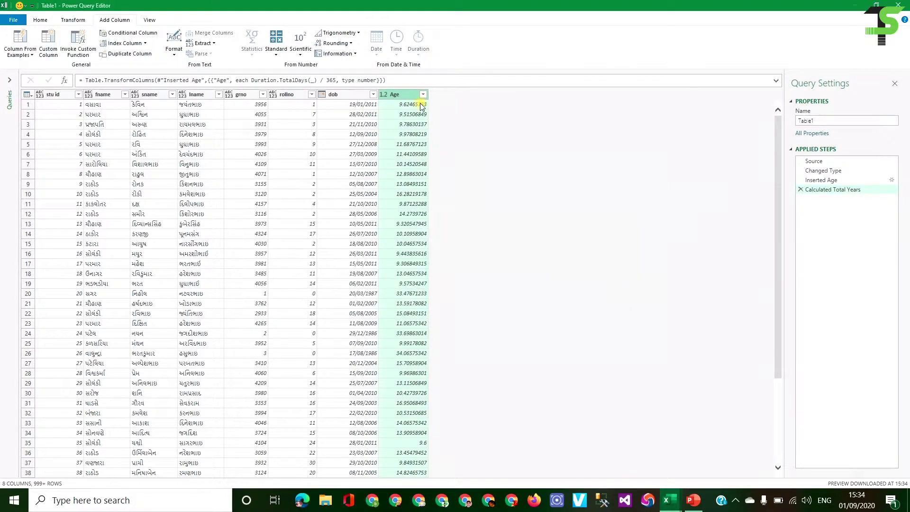
{"action": "right_click", "coordinate": [407, 95]}
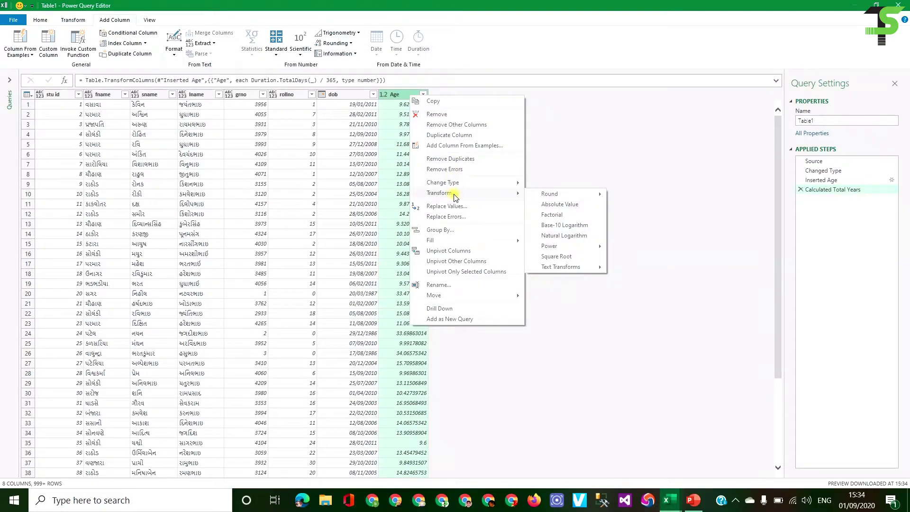
{"action": "left_click", "coordinate": [634, 194]}
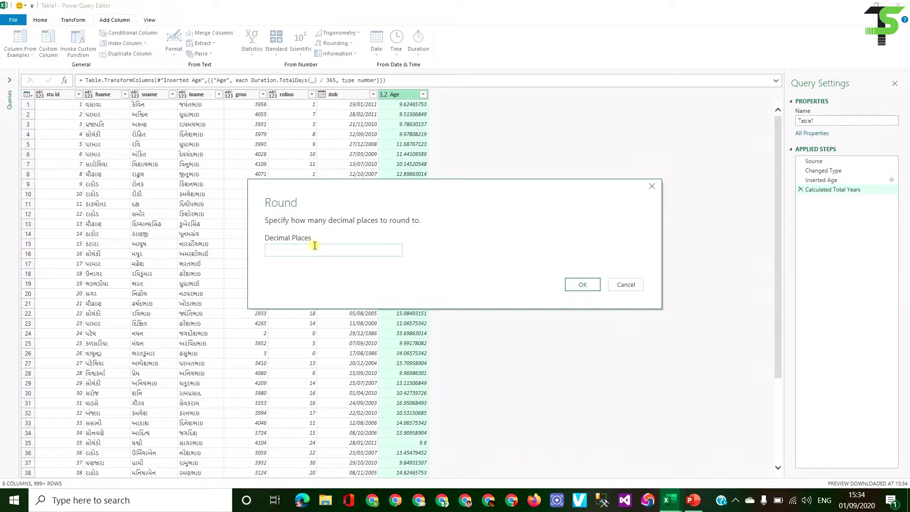
{"action": "type", "text": "0"}
{"action": "left_click", "coordinate": [582, 283]}
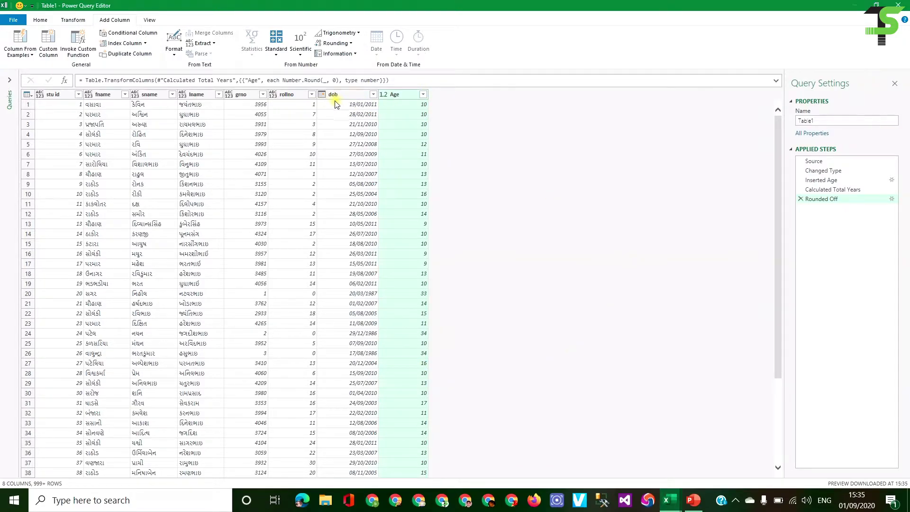
Remove the rounding and total-years steps and convert Age to total days, e.g. 3513
{"action": "left_click", "coordinate": [800, 198]}
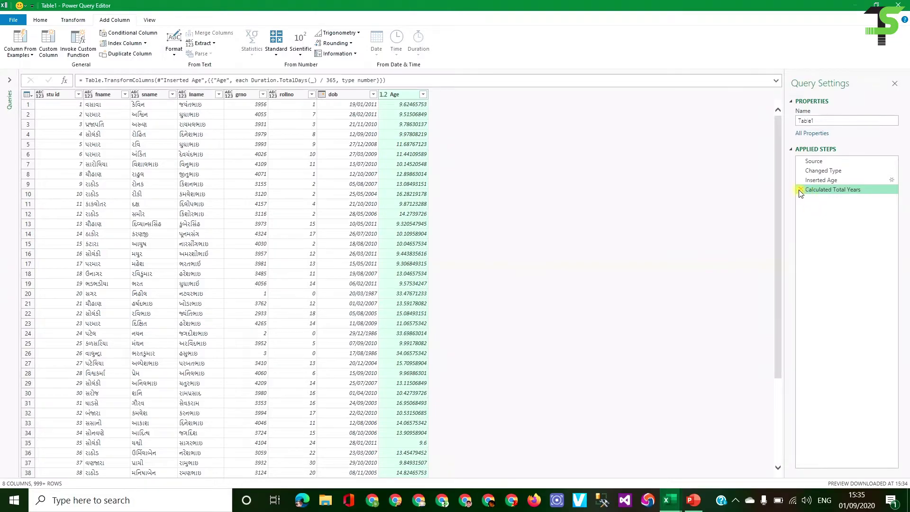
{"action": "left_click", "coordinate": [801, 190]}
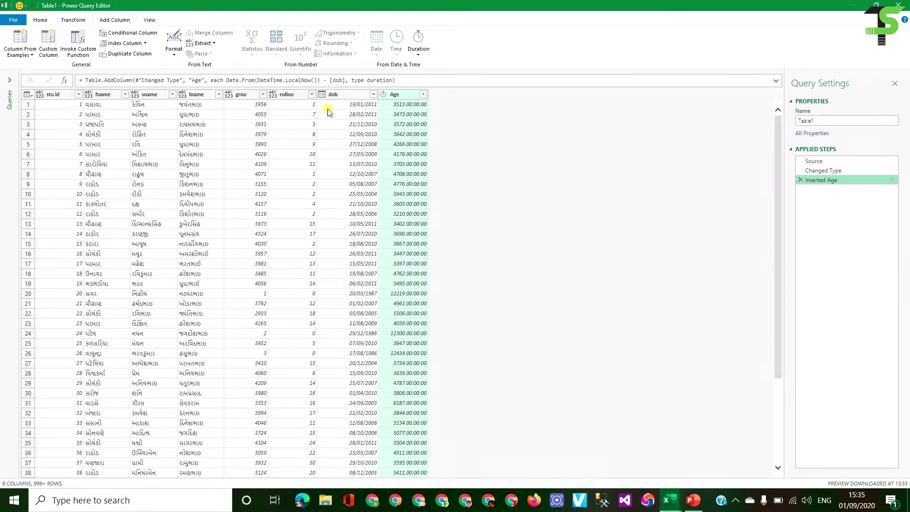
{"action": "right_click", "coordinate": [400, 95]}
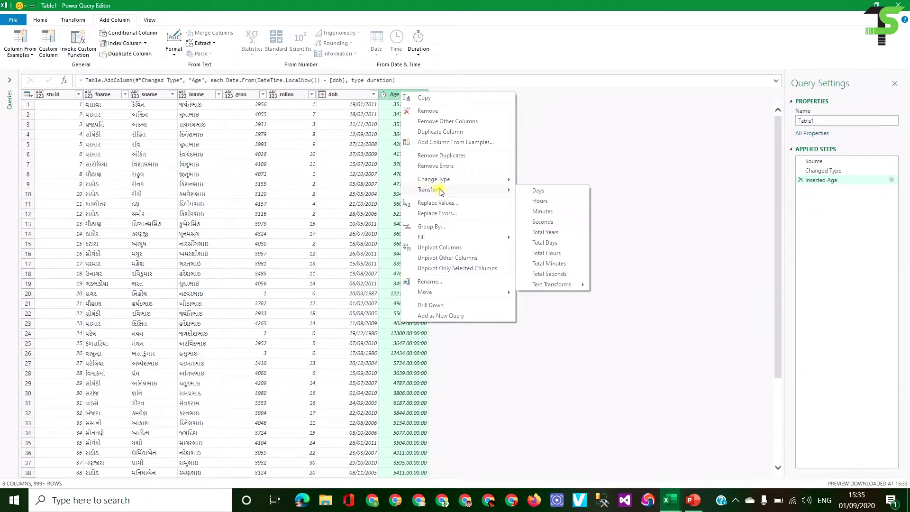
{"action": "left_click", "coordinate": [552, 242]}
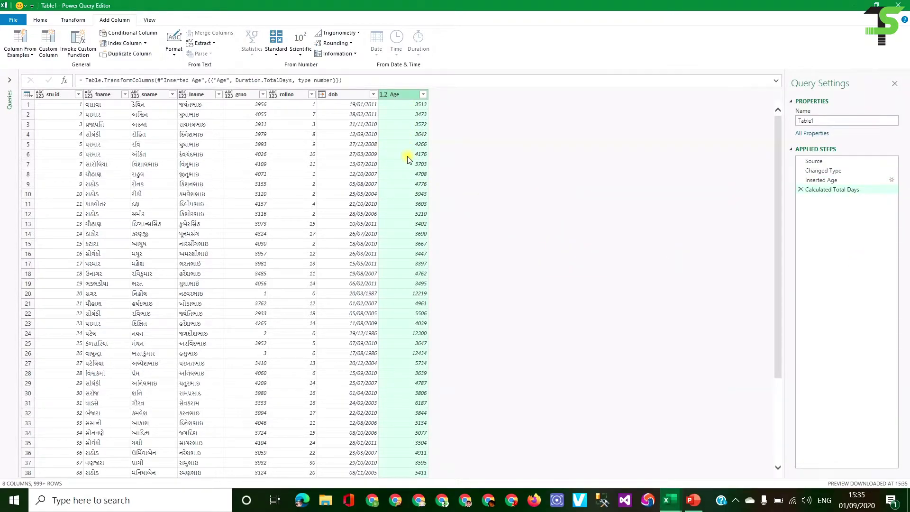
{"action": "right_click", "coordinate": [398, 93]}
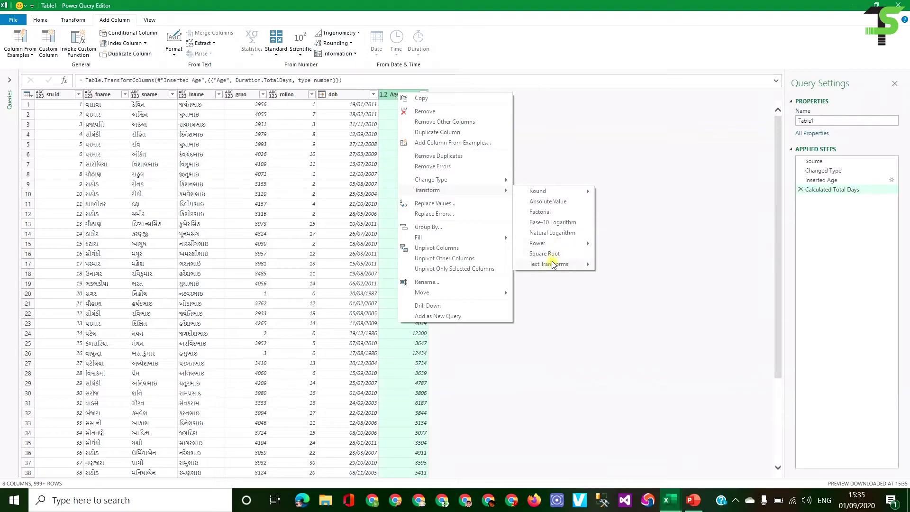
{"action": "mouse_move", "coordinate": [549, 264]}
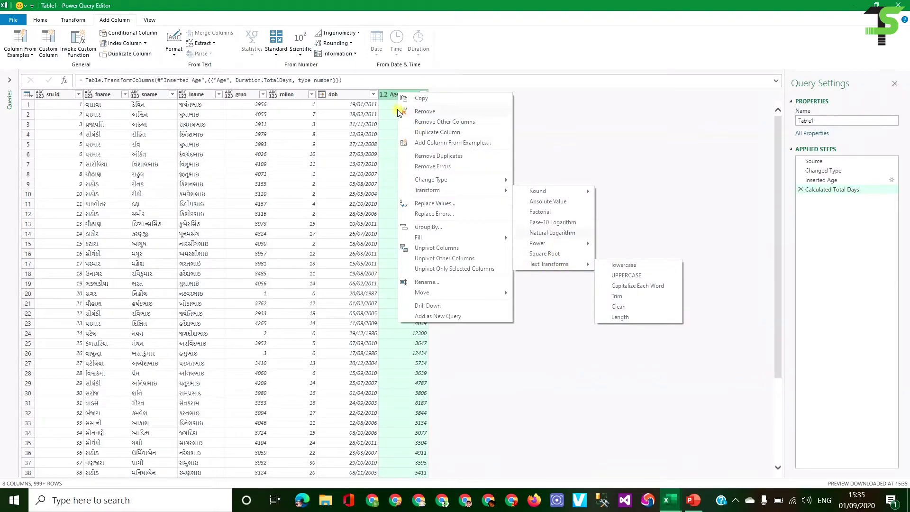
{"action": "left_click", "coordinate": [630, 106]}
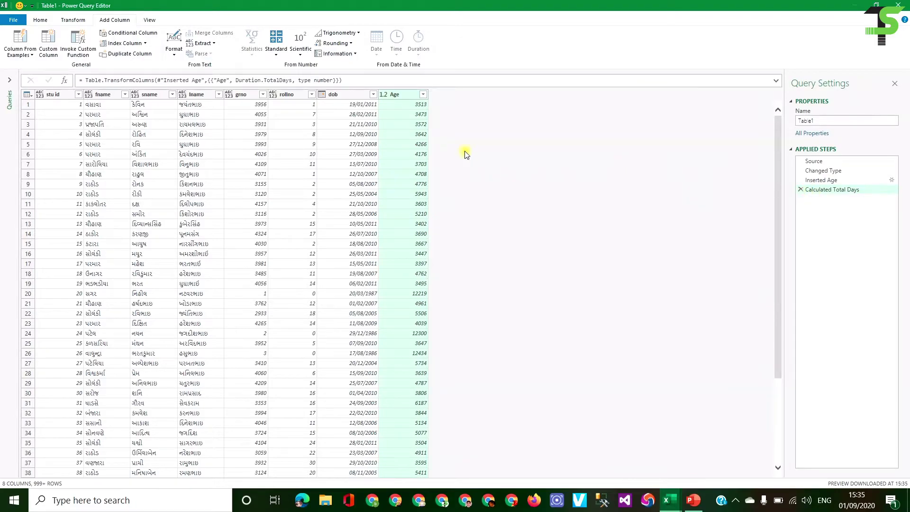
{"action": "left_click", "coordinate": [354, 95]}
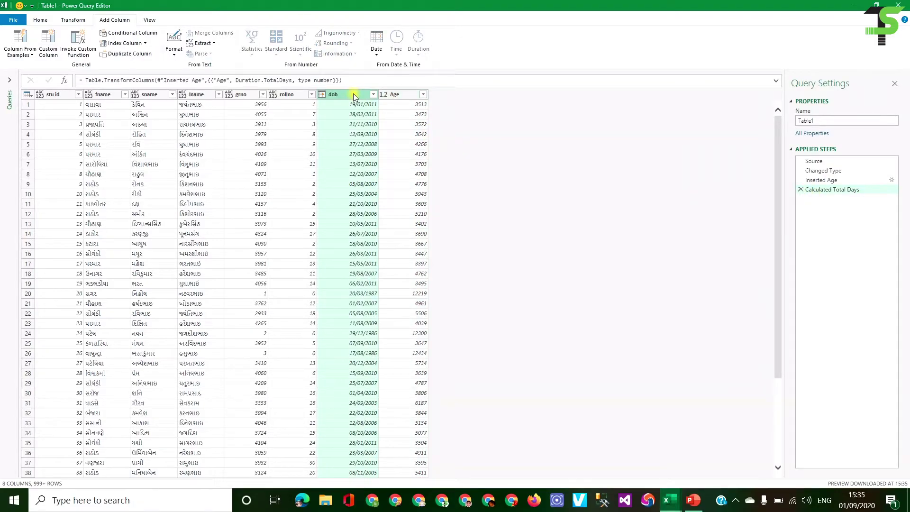
Add a Year column extracted from dob, e.g. 2011
{"action": "left_click", "coordinate": [384, 50]}
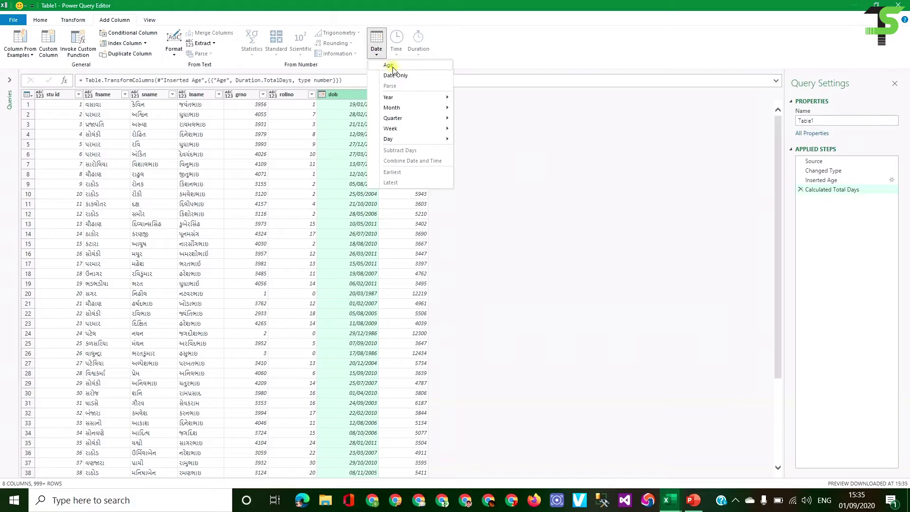
{"action": "mouse_move", "coordinate": [390, 97]}
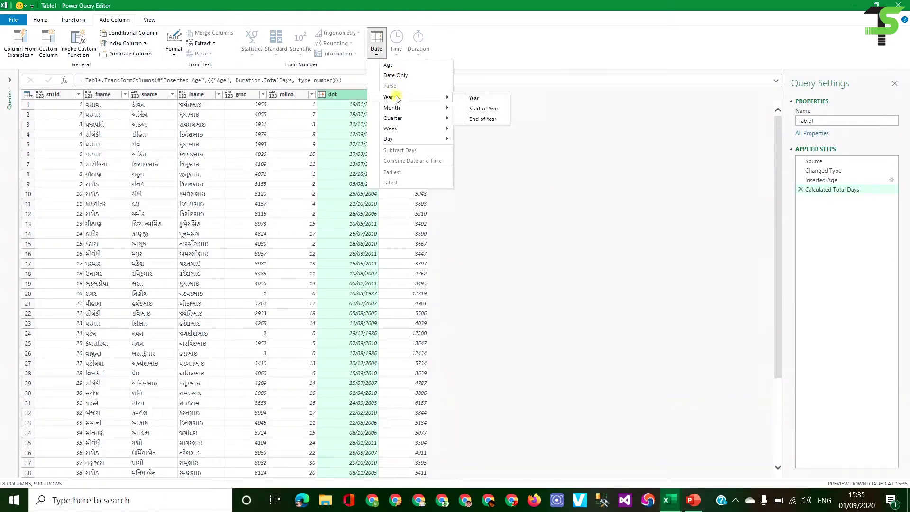
{"action": "left_click", "coordinate": [482, 100]}
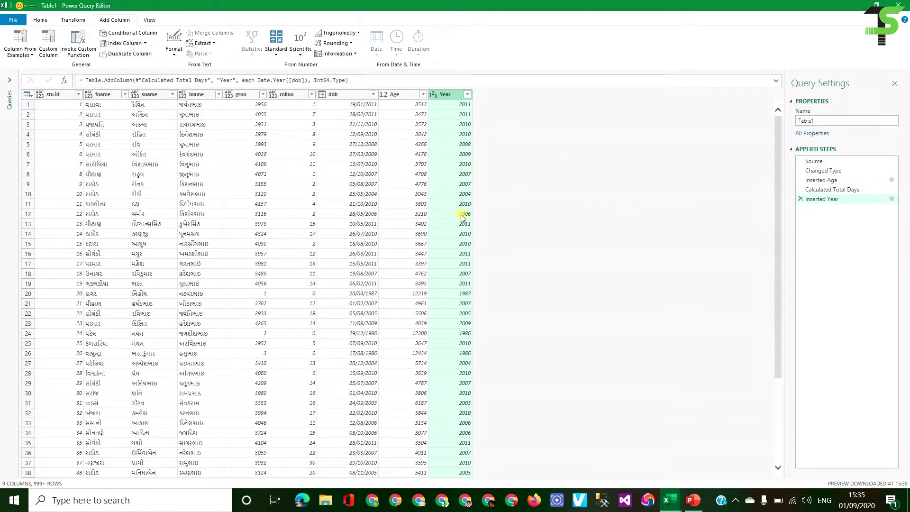
{"action": "left_click", "coordinate": [348, 96]}
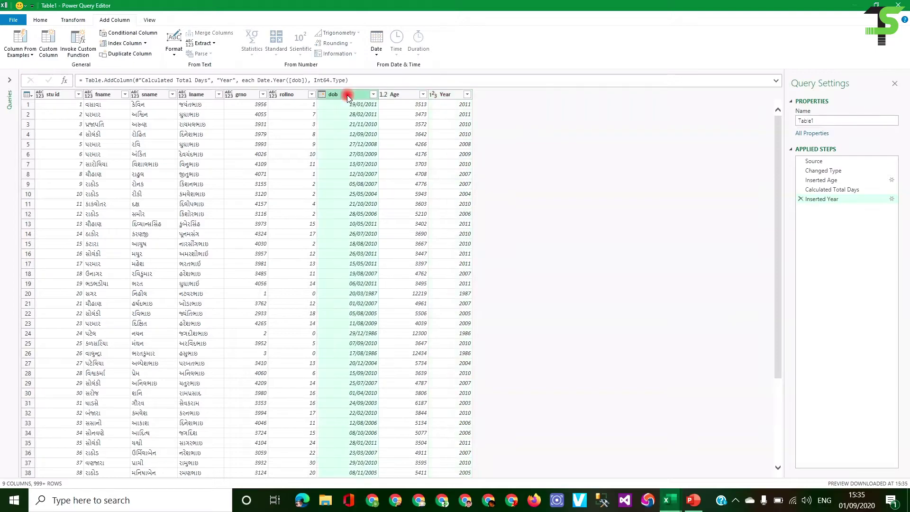
{"action": "left_click", "coordinate": [448, 94]}
{"action": "right_click", "coordinate": [450, 94]}
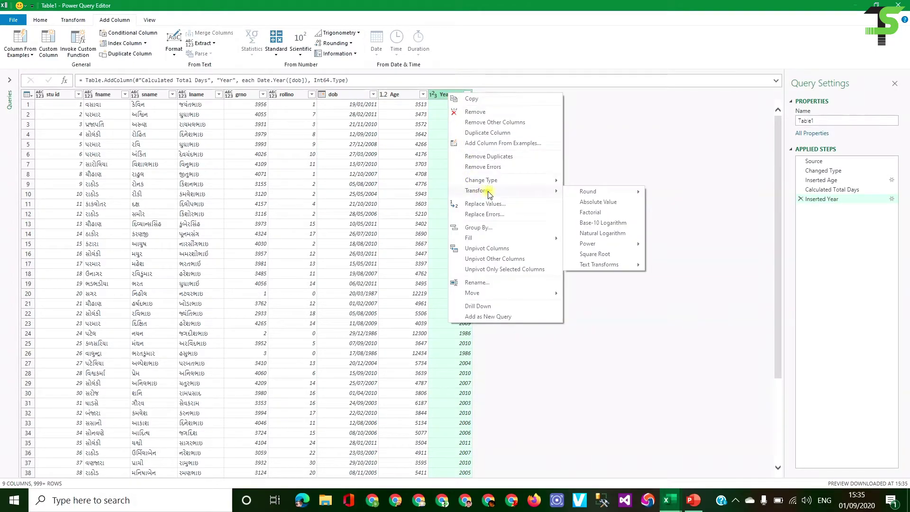
{"action": "mouse_move", "coordinate": [477, 190]}
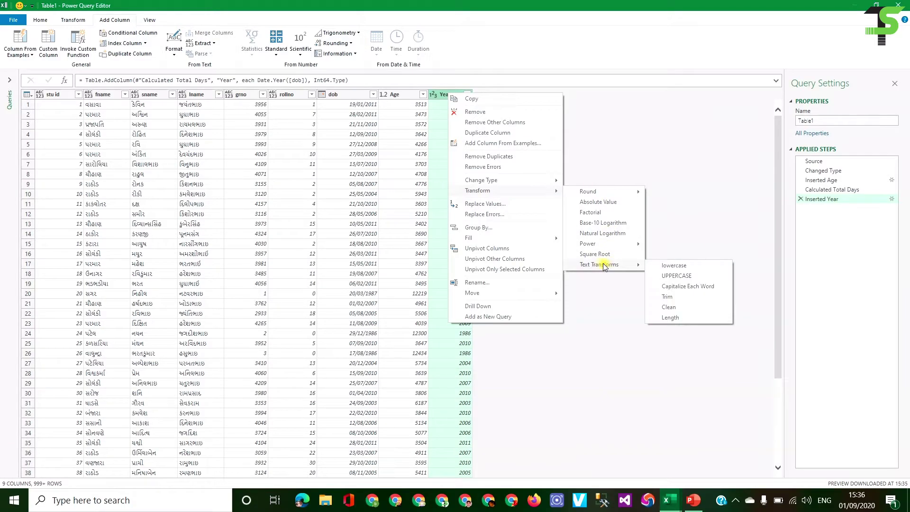
{"action": "left_click", "coordinate": [352, 98]}
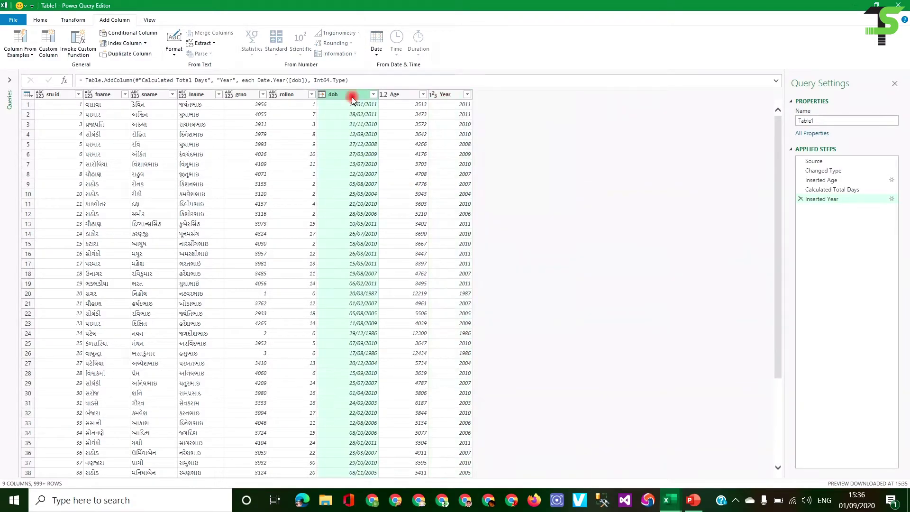
Add a Start of Year column from dob, e.g. 01/01/2011
{"action": "left_click", "coordinate": [376, 45]}
{"action": "mouse_move", "coordinate": [389, 98]}
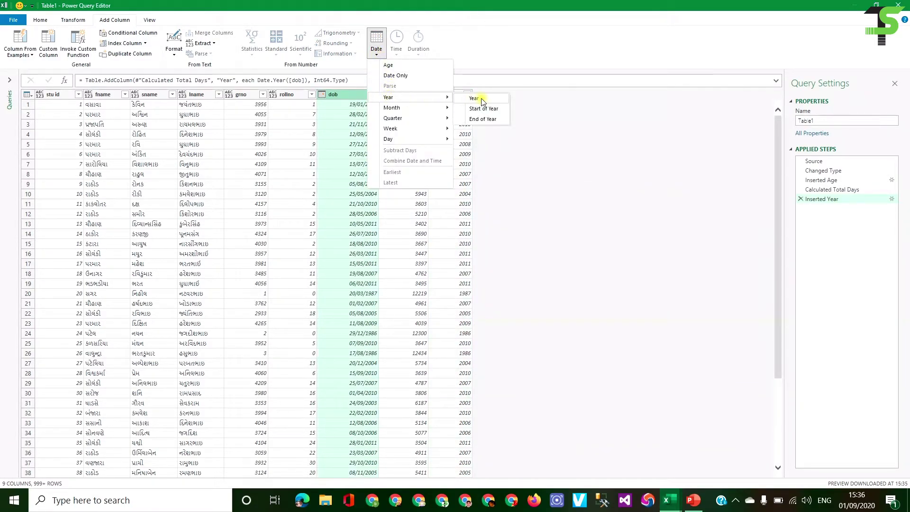
{"action": "left_click", "coordinate": [495, 114]}
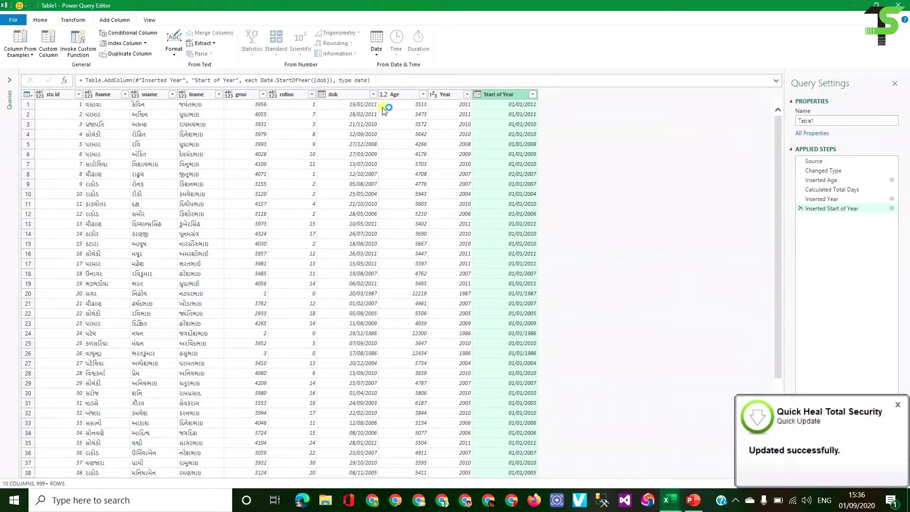
{"action": "left_click", "coordinate": [358, 95]}
{"action": "left_click", "coordinate": [377, 48]}
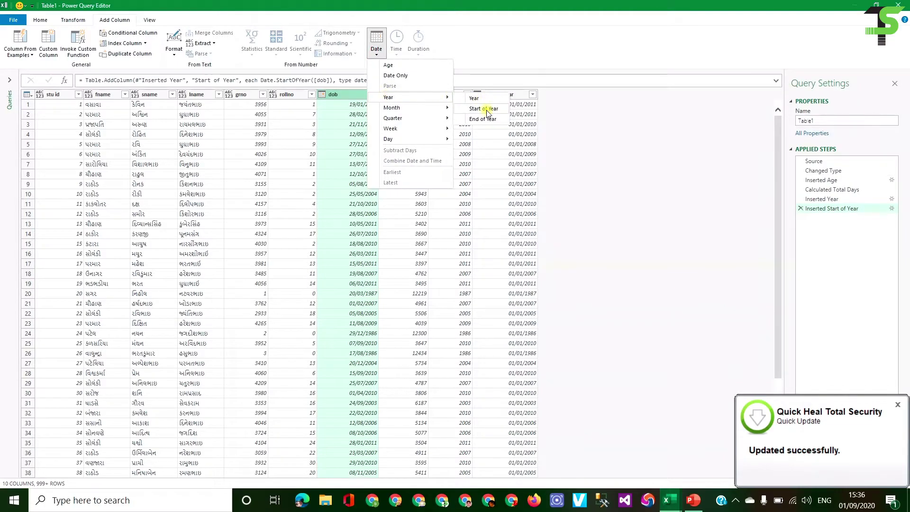
{"action": "mouse_move", "coordinate": [391, 107]}
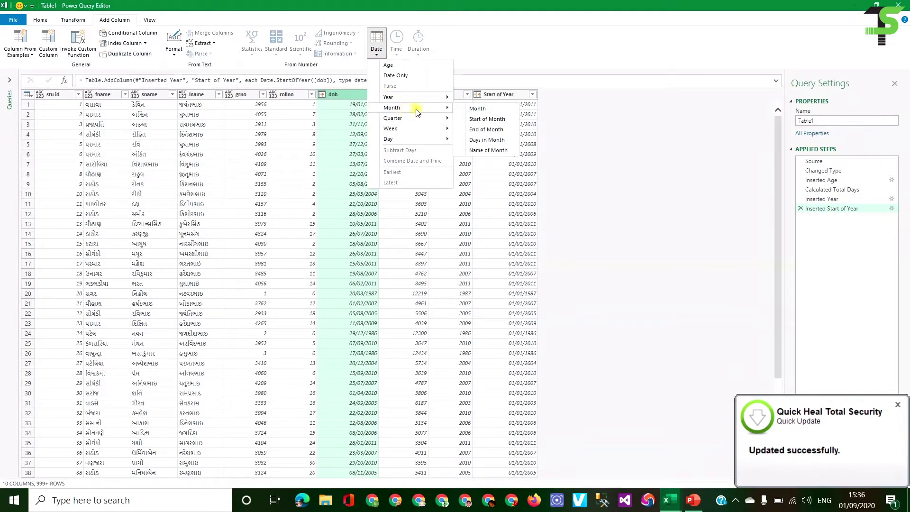
Add a Month column from dob, e.g. 1 for the first student
{"action": "left_click", "coordinate": [477, 109]}
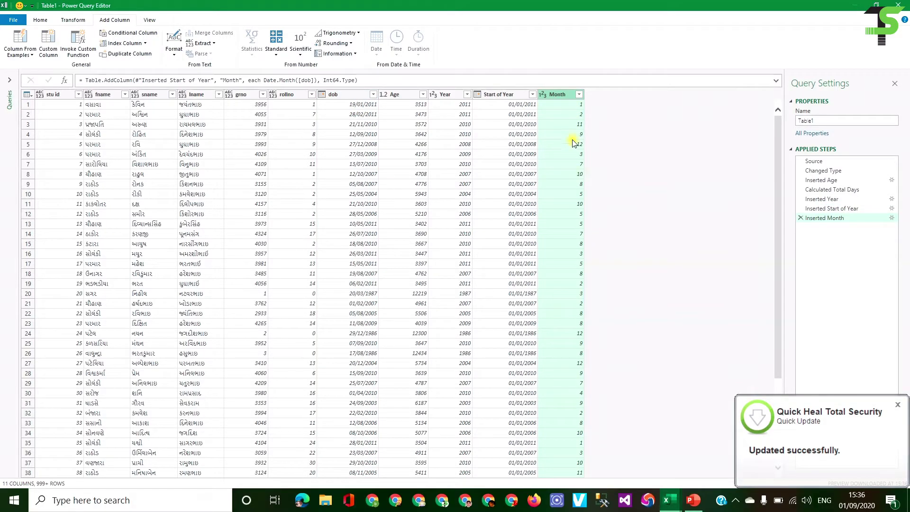
{"action": "left_click", "coordinate": [558, 94]}
{"action": "right_click", "coordinate": [558, 94]}
{"action": "mouse_move", "coordinate": [587, 191]}
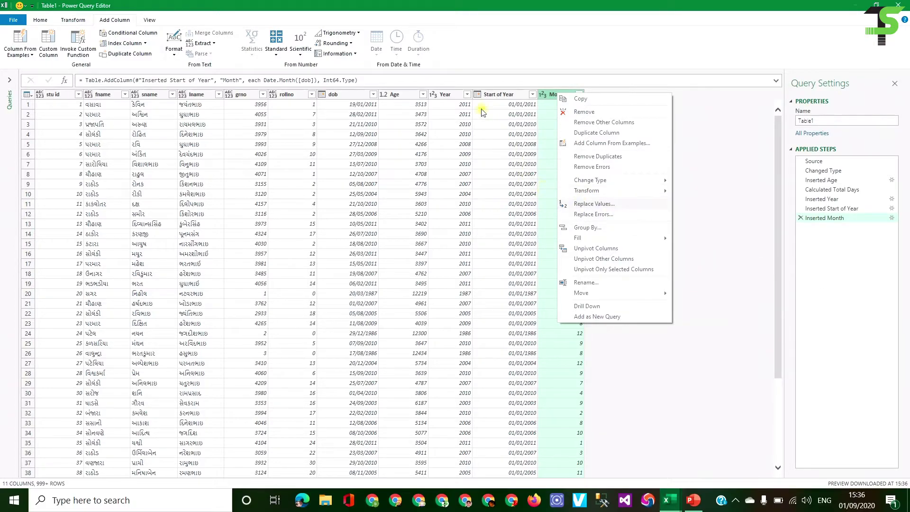
Add a Days in Month column from dob, e.g. 31
{"action": "left_click", "coordinate": [355, 97]}
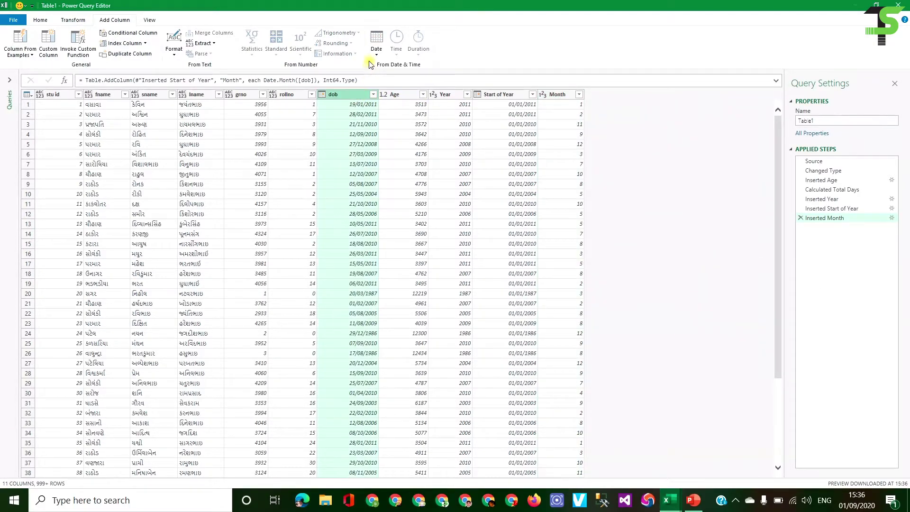
{"action": "left_click", "coordinate": [376, 45]}
{"action": "mouse_move", "coordinate": [392, 107]}
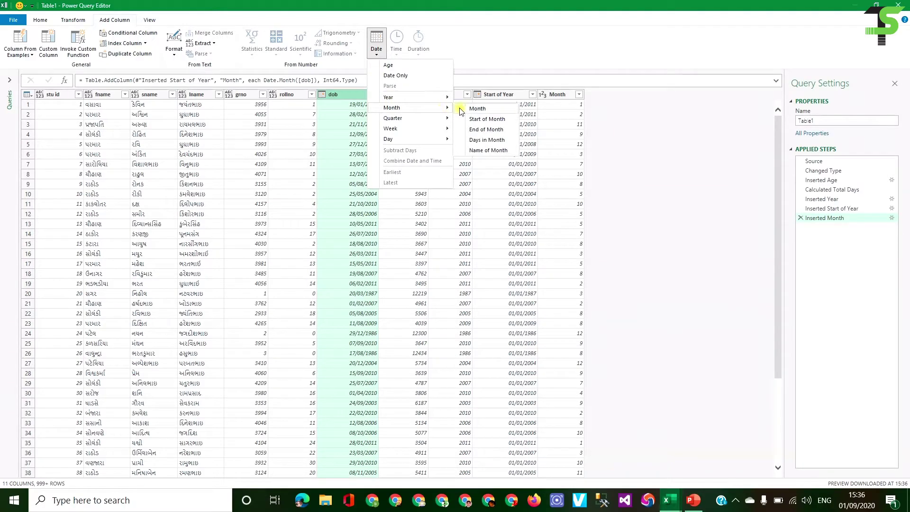
{"action": "left_click", "coordinate": [491, 141]}
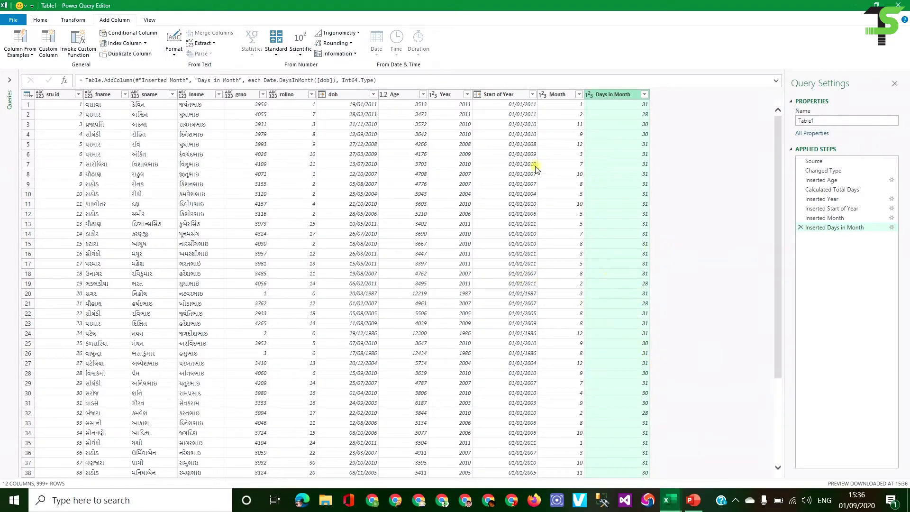
{"action": "left_click", "coordinate": [352, 95]}
{"action": "left_click", "coordinate": [377, 45]}
{"action": "mouse_move", "coordinate": [392, 108]}
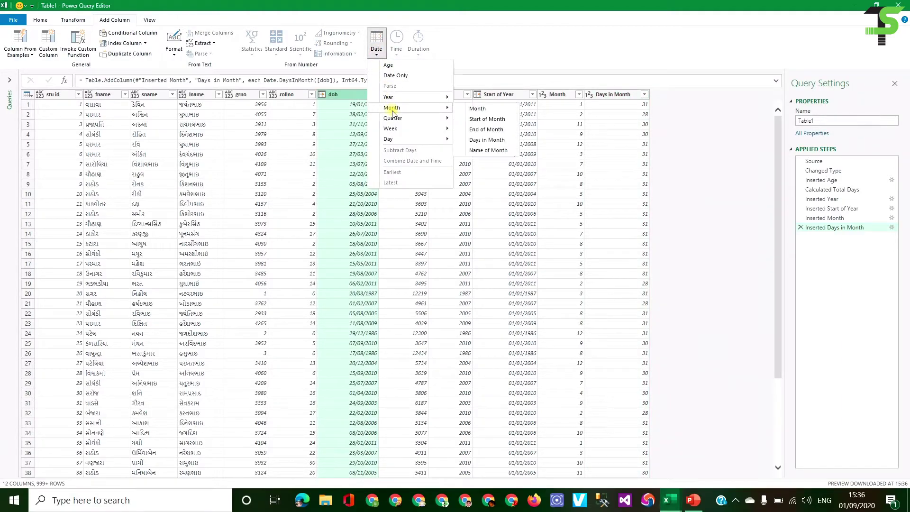
Add Month Name and Week of Year columns from dob, e.g. January and 4
{"action": "left_click", "coordinate": [497, 151]}
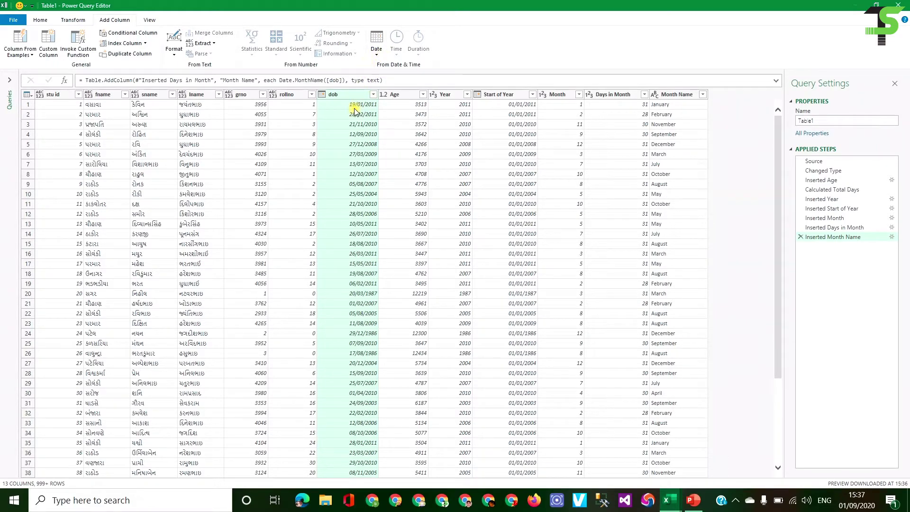
{"action": "left_click", "coordinate": [378, 52]}
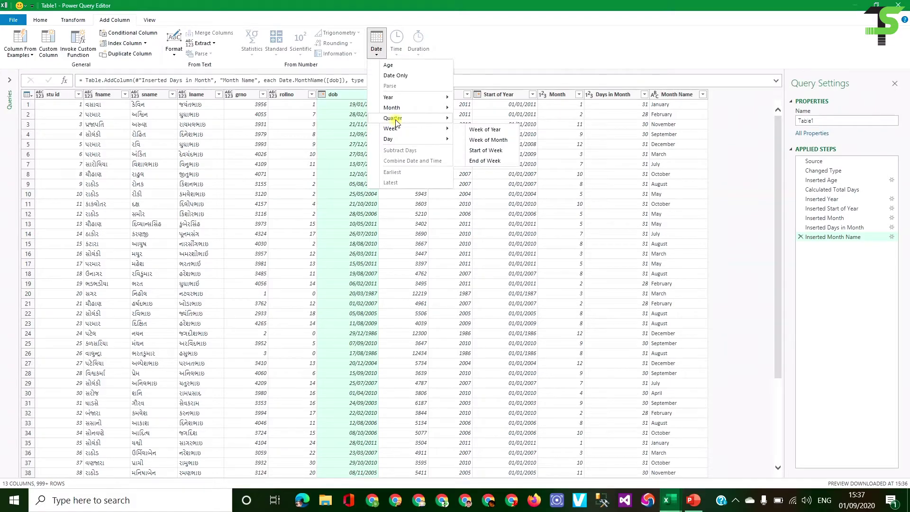
{"action": "left_click", "coordinate": [482, 129]}
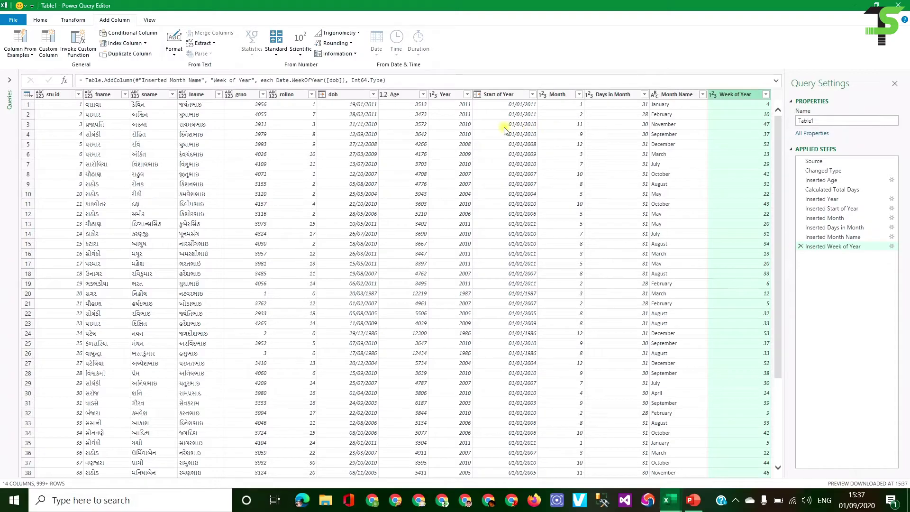
Compare dob against Week of Year, confirming week 47 in row 3 and 4 in row 1
{"action": "left_click", "coordinate": [371, 124]}
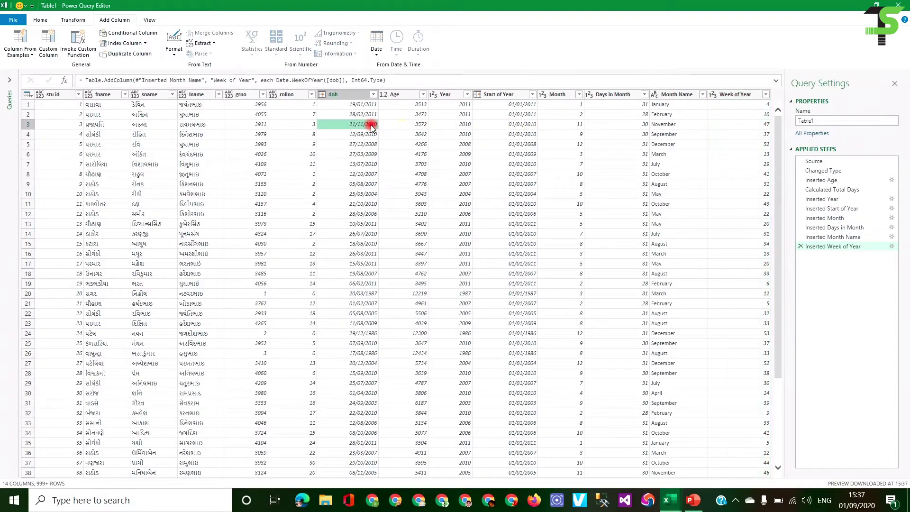
{"action": "left_click", "coordinate": [756, 124]}
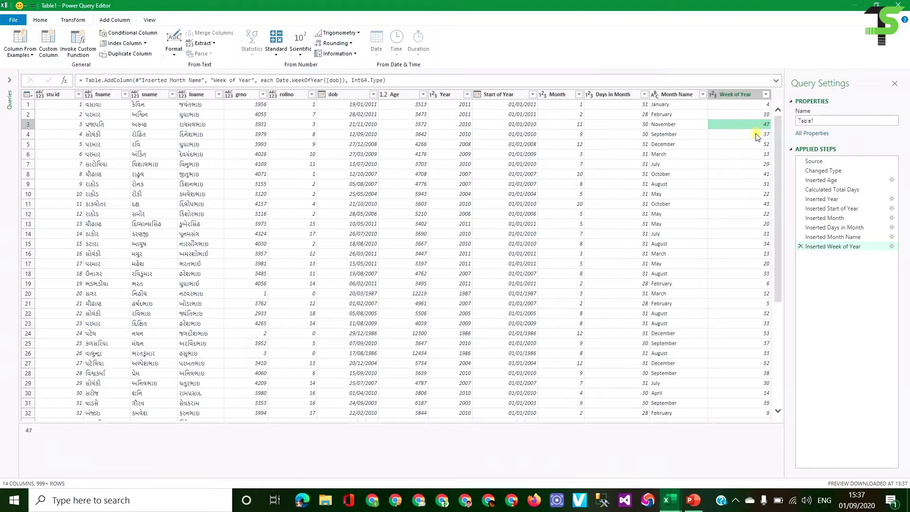
{"action": "left_click", "coordinate": [367, 125]}
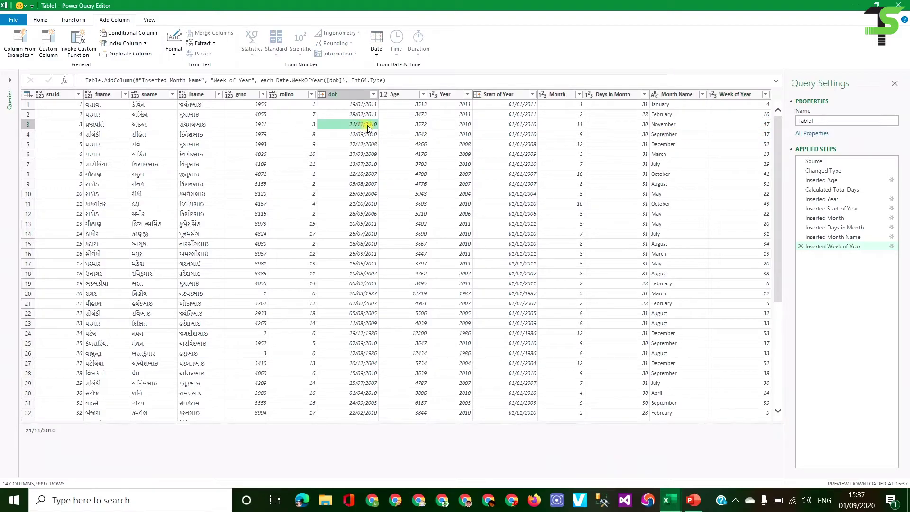
{"action": "left_click", "coordinate": [759, 124]}
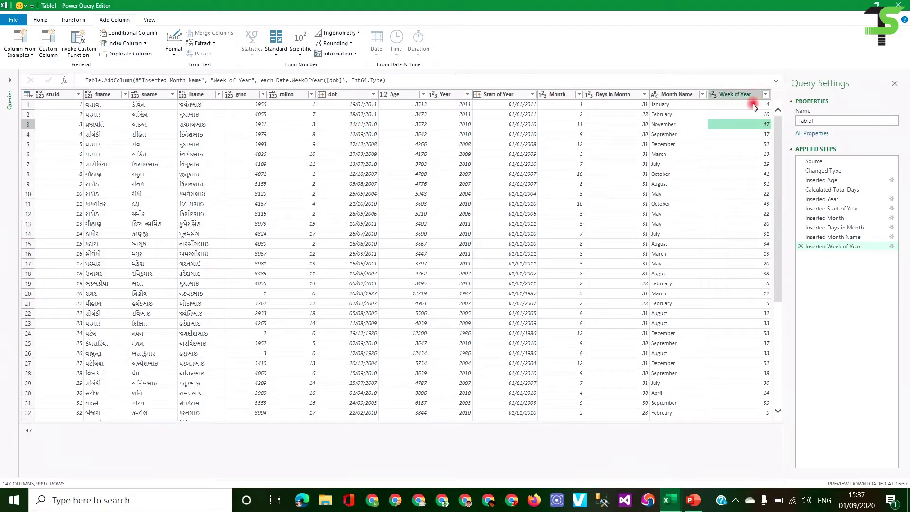
{"action": "left_click", "coordinate": [754, 105]}
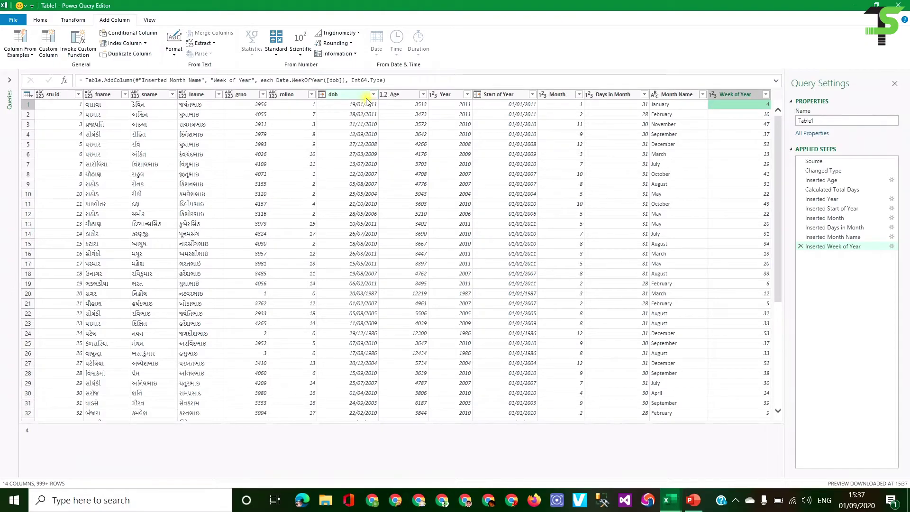
{"action": "left_click", "coordinate": [350, 94]}
{"action": "left_click", "coordinate": [376, 42]}
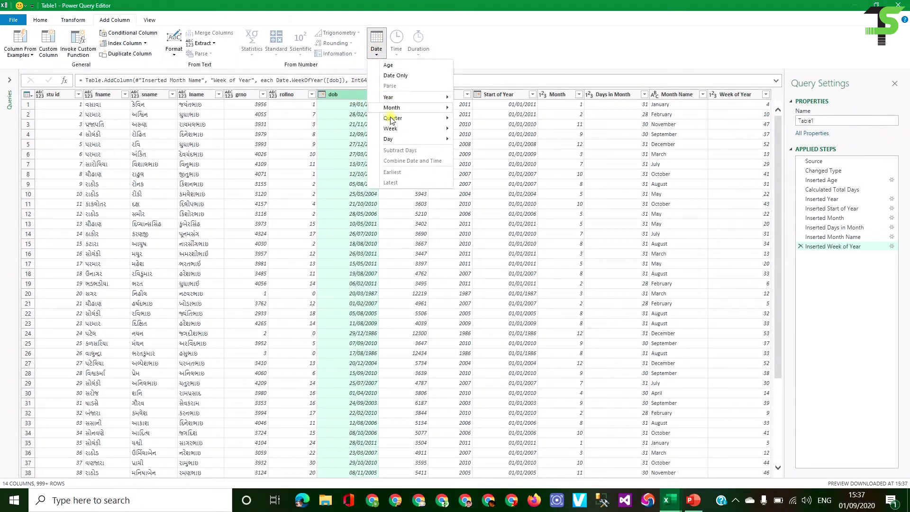
{"action": "mouse_move", "coordinate": [390, 128]}
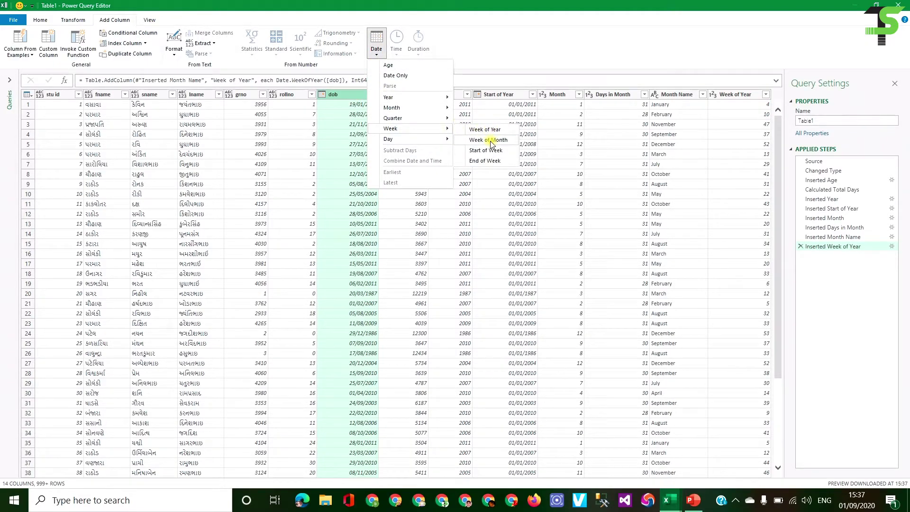
Add a Week of Month column from dob, showing 4 for the first student
{"action": "left_click", "coordinate": [491, 140]}
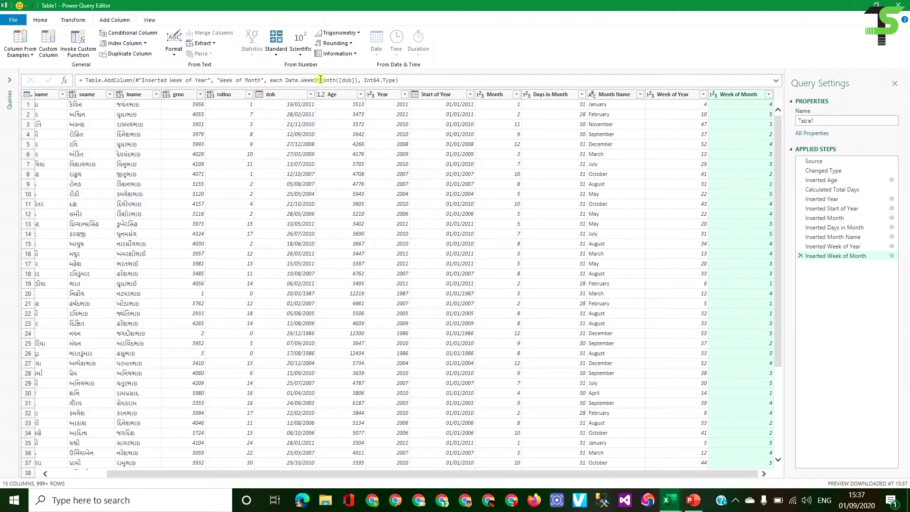
{"action": "left_click", "coordinate": [287, 94]}
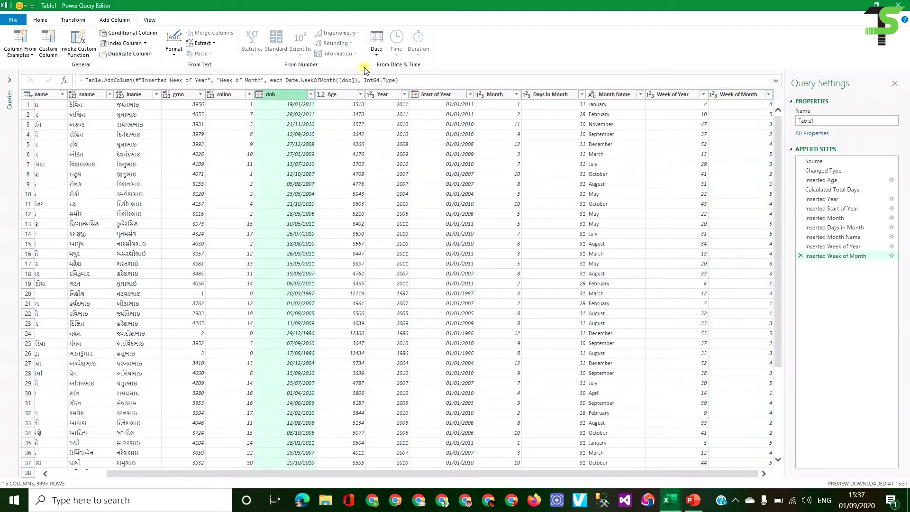
{"action": "left_click", "coordinate": [376, 45]}
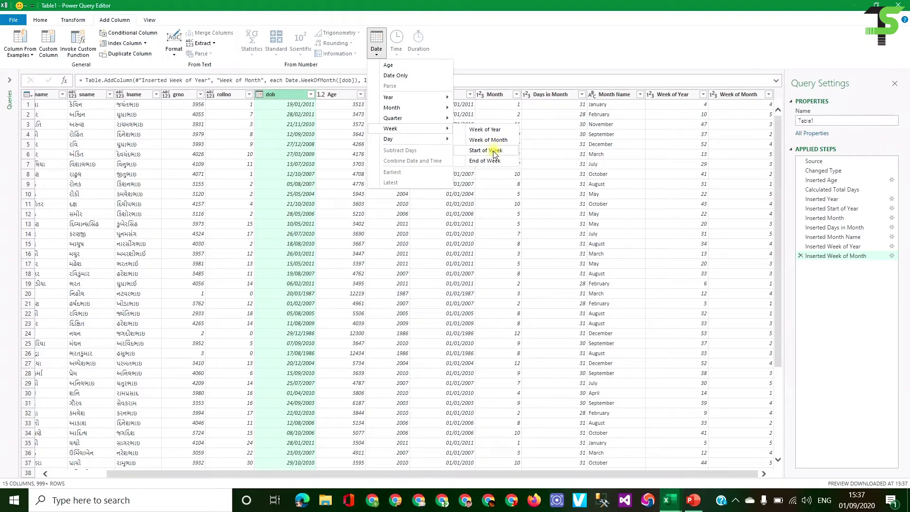
{"action": "mouse_move", "coordinate": [388, 138]}
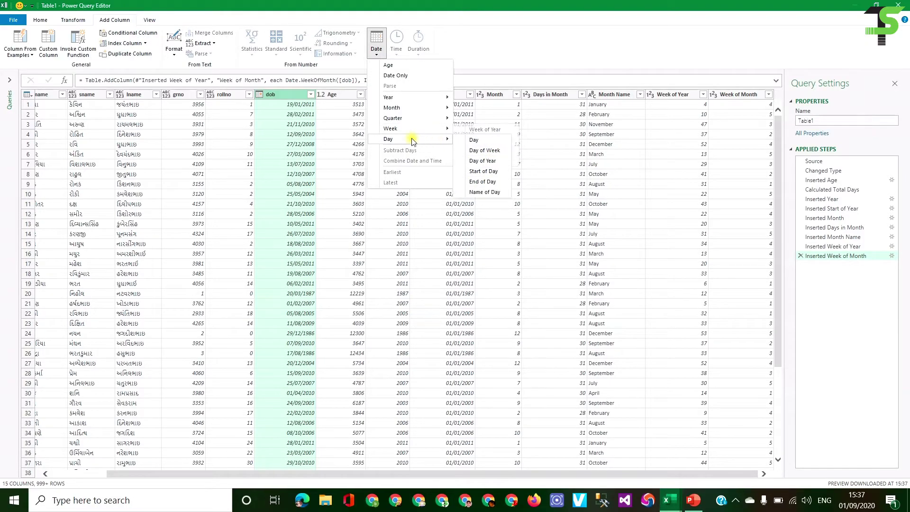
Add Day and Day of Week columns from dob, giving 19 and 2 in row 1
{"action": "left_click", "coordinate": [473, 140]}
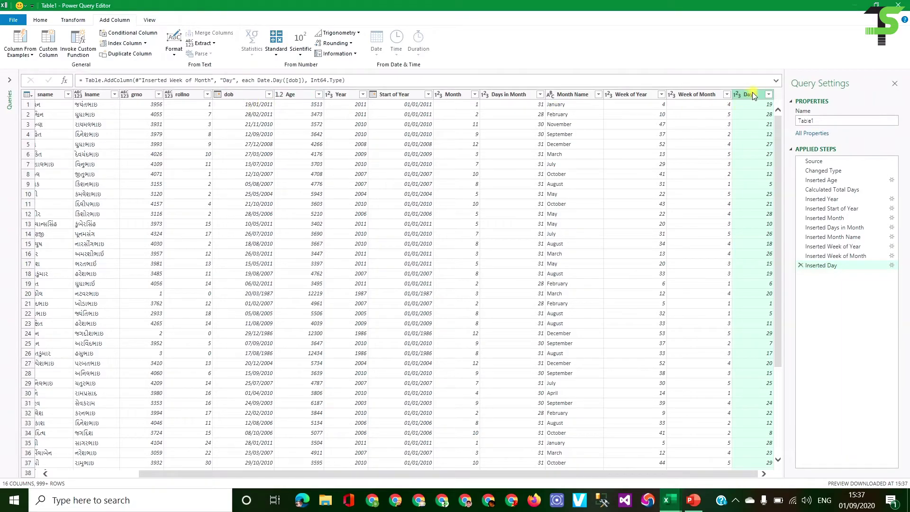
{"action": "right_click", "coordinate": [752, 93]}
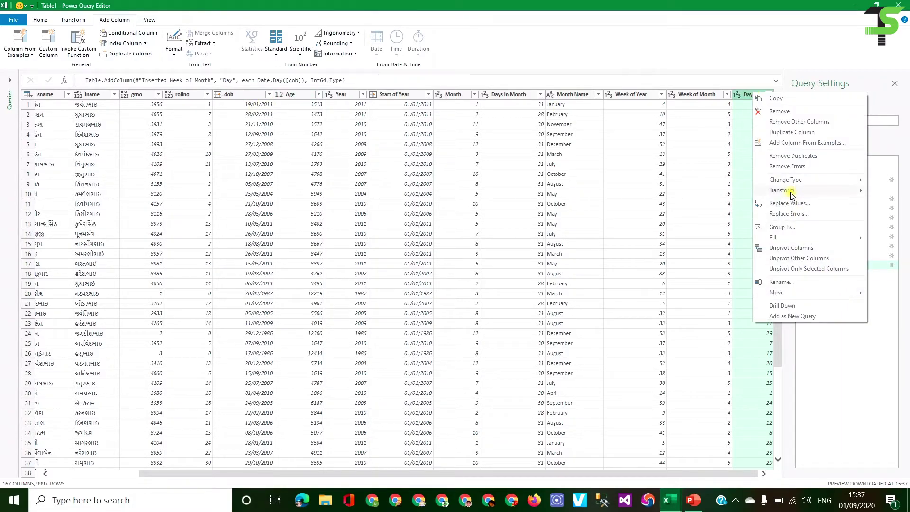
{"action": "mouse_move", "coordinate": [784, 180]}
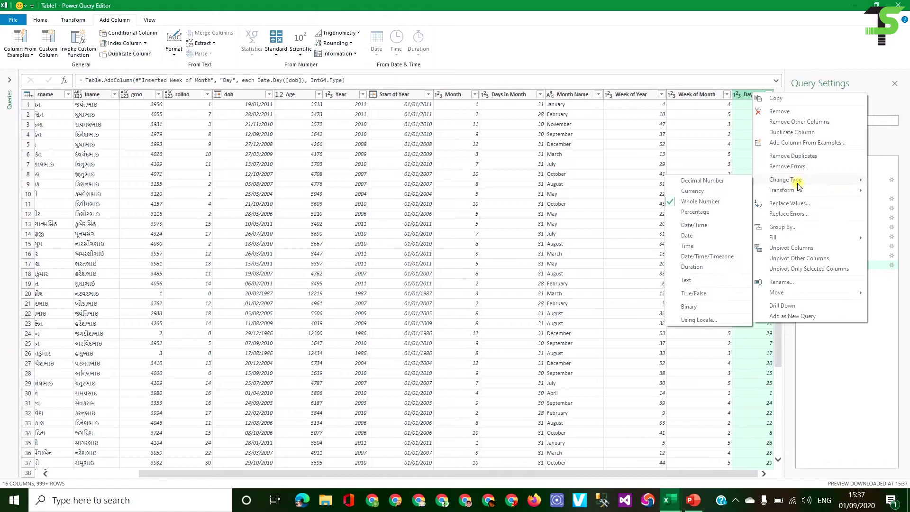
{"action": "left_click", "coordinate": [251, 94]}
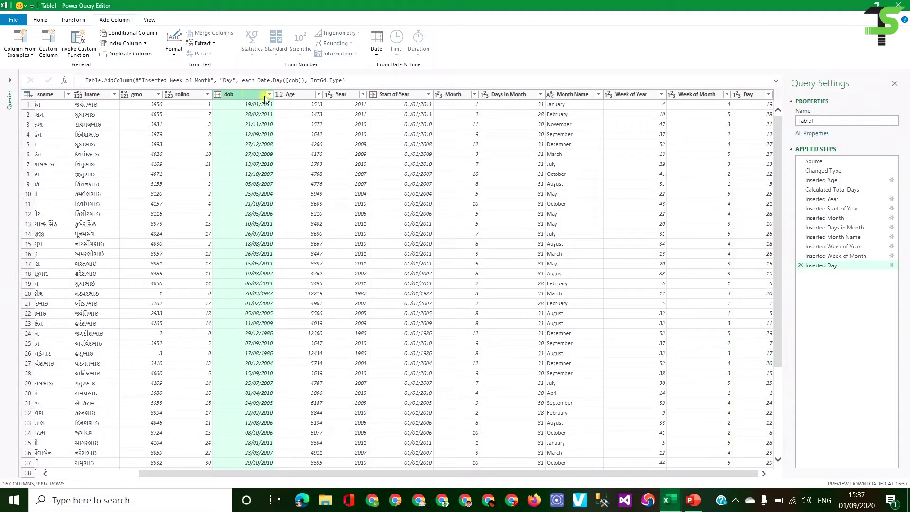
{"action": "left_click", "coordinate": [376, 46]}
{"action": "mouse_move", "coordinate": [413, 138]}
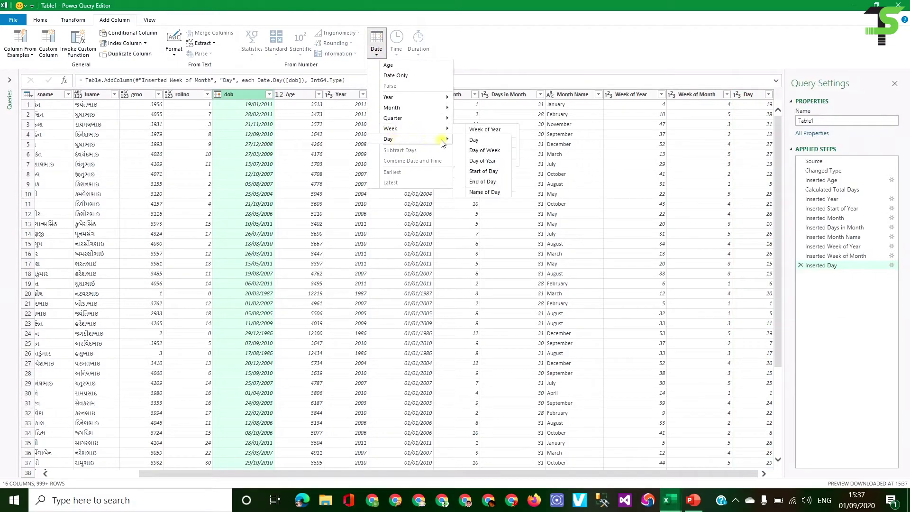
{"action": "left_click", "coordinate": [485, 151]}
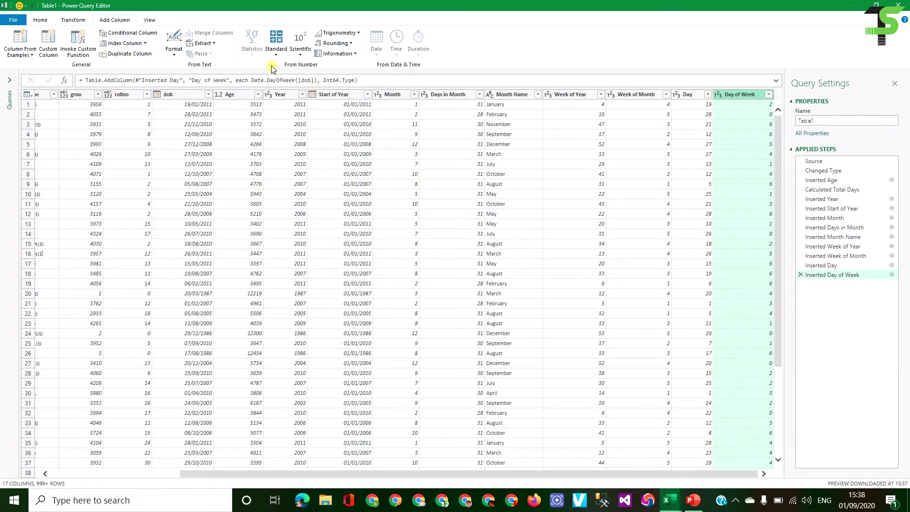
{"action": "left_click", "coordinate": [183, 94]}
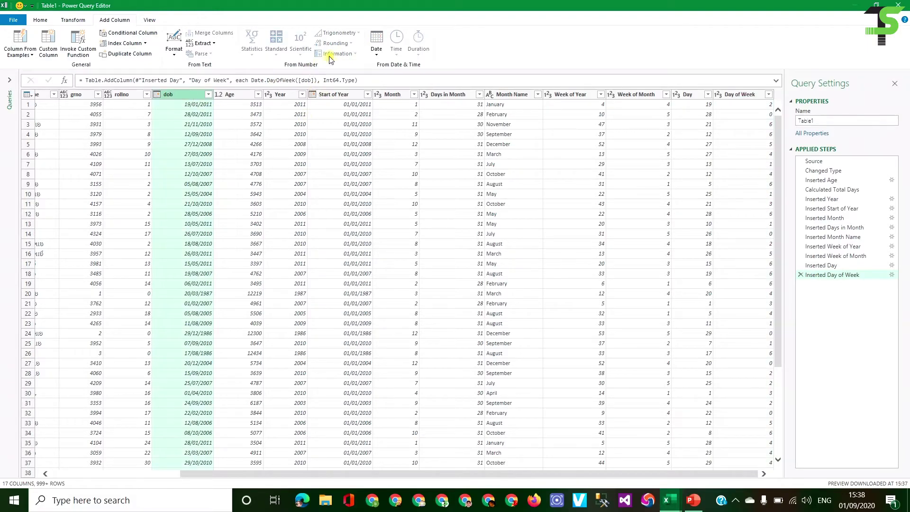
Add Day of Year and Day Name columns from dob, showing 19 and Wednesday in row 1
{"action": "left_click", "coordinate": [378, 52]}
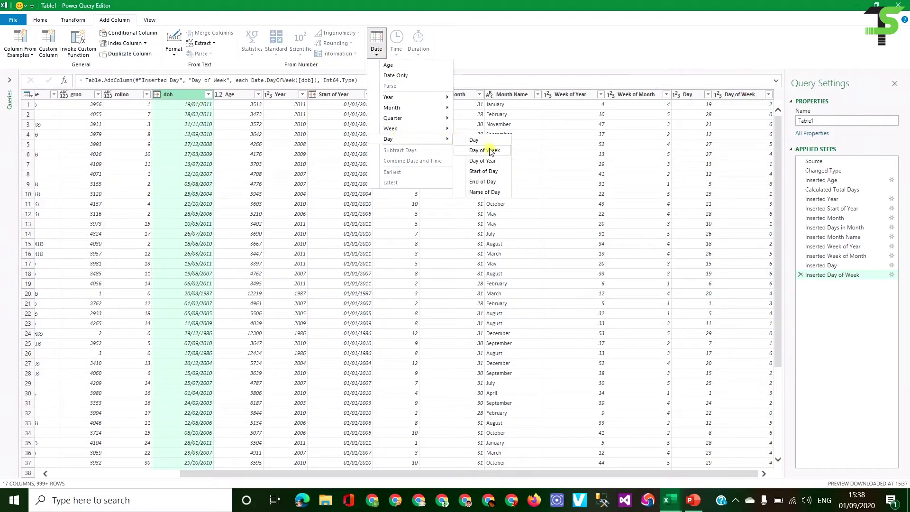
{"action": "mouse_move", "coordinate": [412, 138]}
{"action": "left_click", "coordinate": [489, 161]}
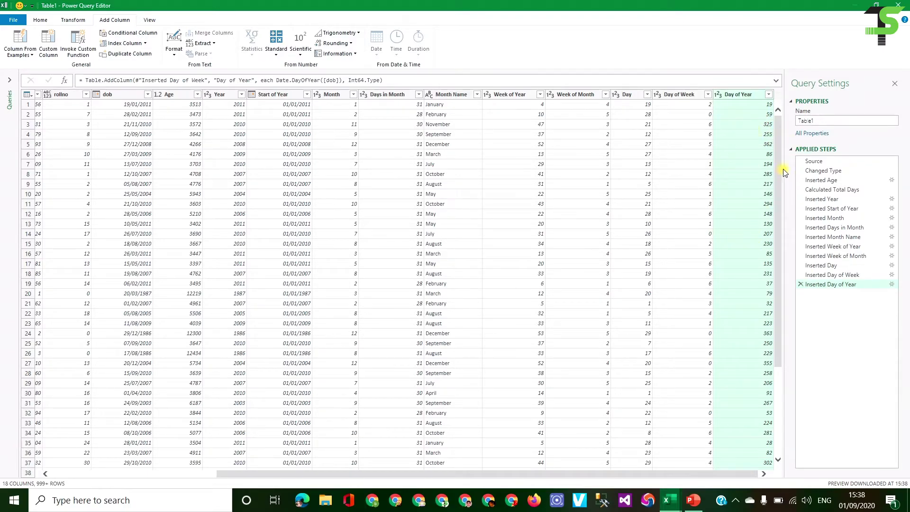
{"action": "left_click", "coordinate": [122, 95]}
{"action": "left_click", "coordinate": [377, 47]}
{"action": "mouse_move", "coordinate": [399, 139]}
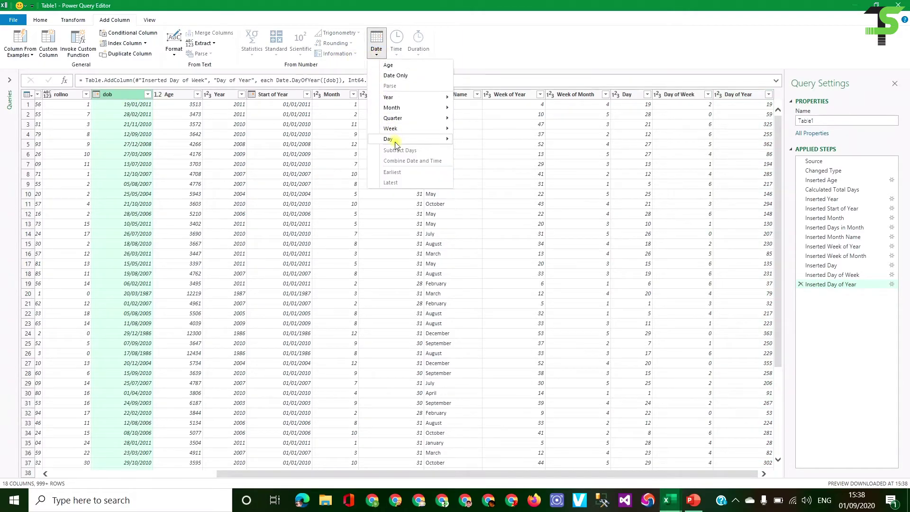
{"action": "left_click", "coordinate": [485, 192]}
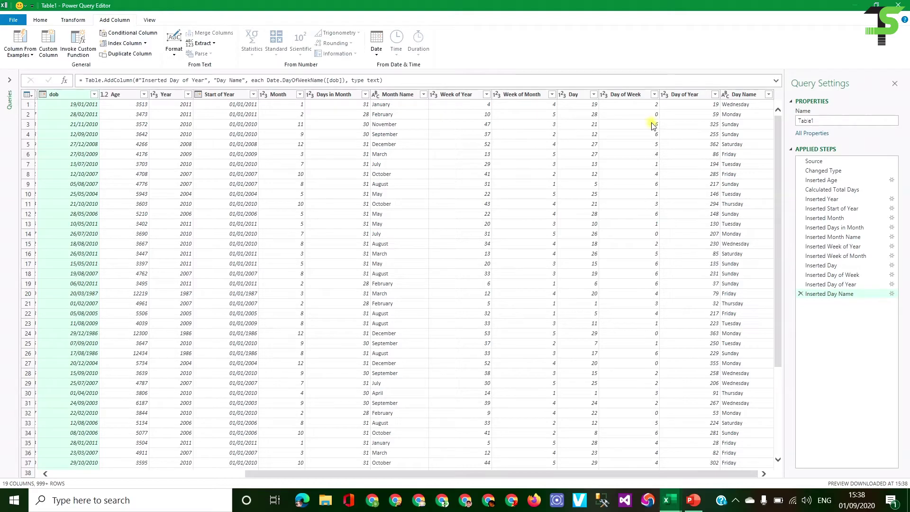
{"action": "left_click", "coordinate": [736, 116]}
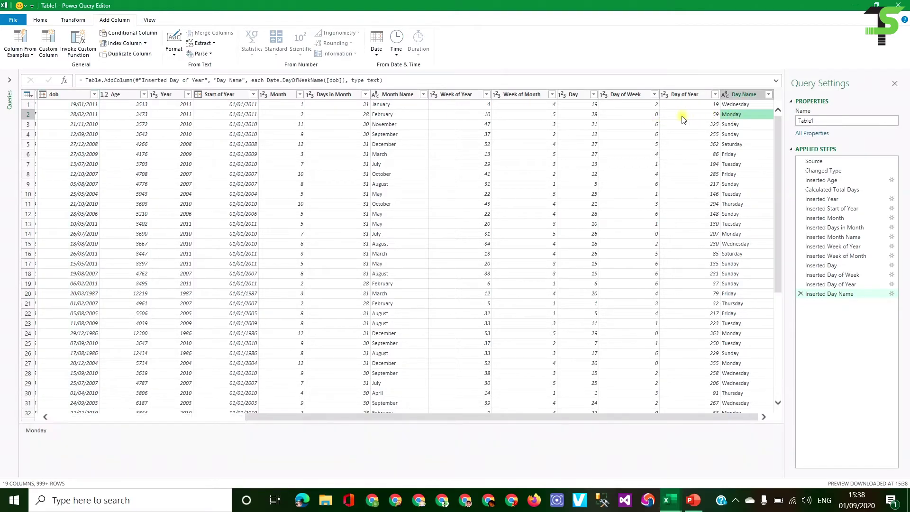
{"action": "left_click", "coordinate": [653, 116]}
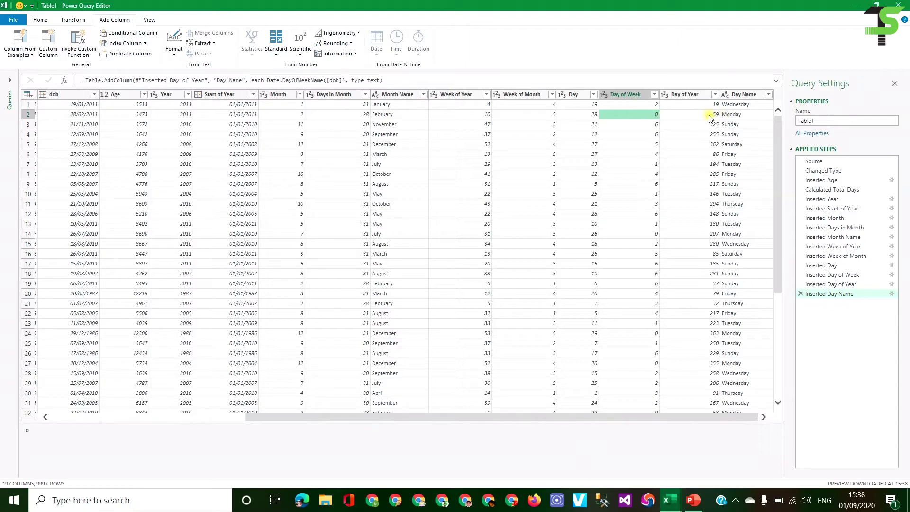
{"action": "left_click", "coordinate": [656, 124]}
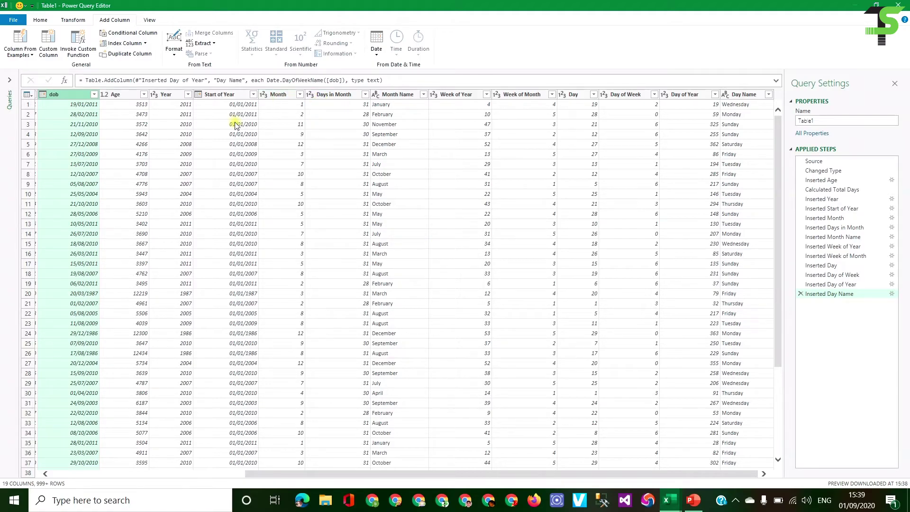
Close the editor and load the student query into a new Sheet4 as Table1_2
{"action": "left_click", "coordinate": [40, 20]}
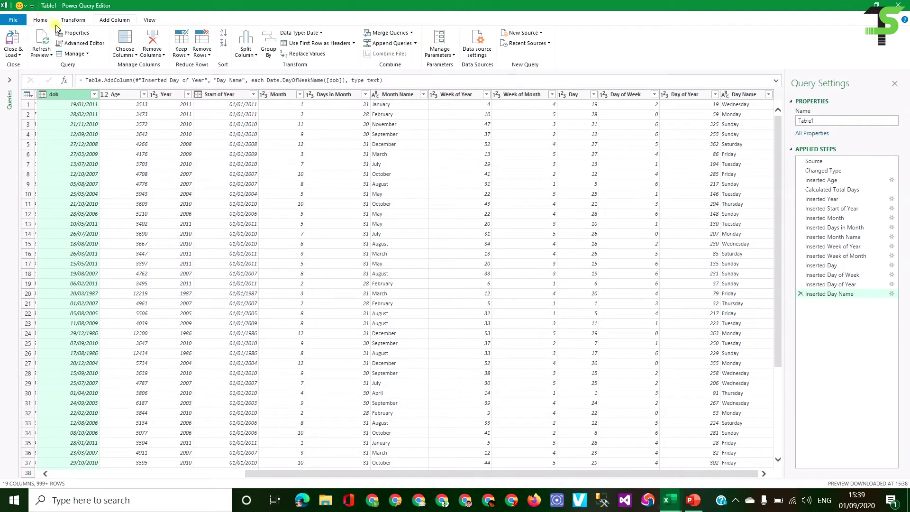
{"action": "left_click", "coordinate": [16, 56]}
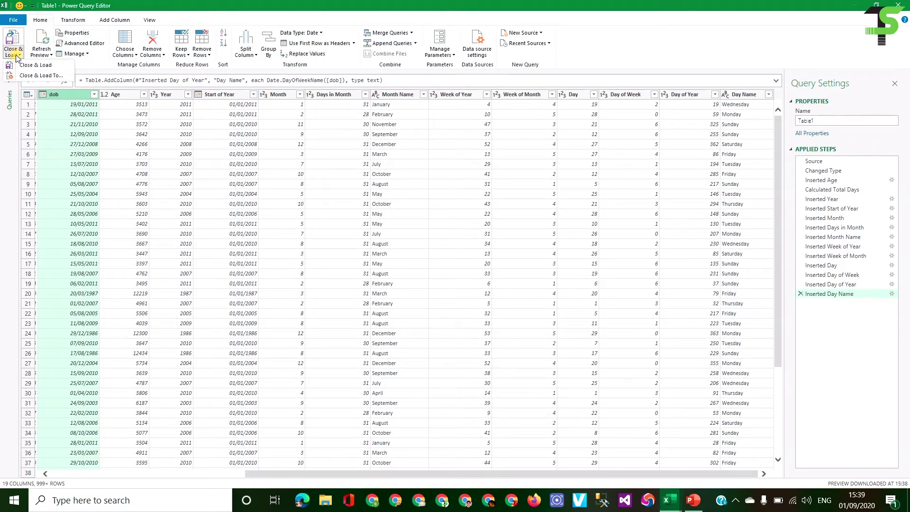
{"action": "left_click", "coordinate": [38, 66]}
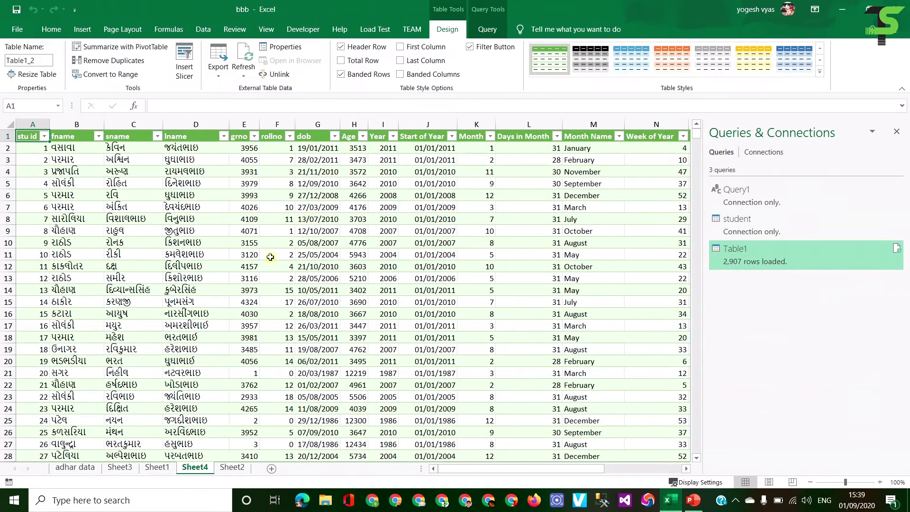
Check Sheet2, then review Table1_2 on Sheet4 across its columns from Age through Day Name
{"action": "left_click", "coordinate": [232, 467]}
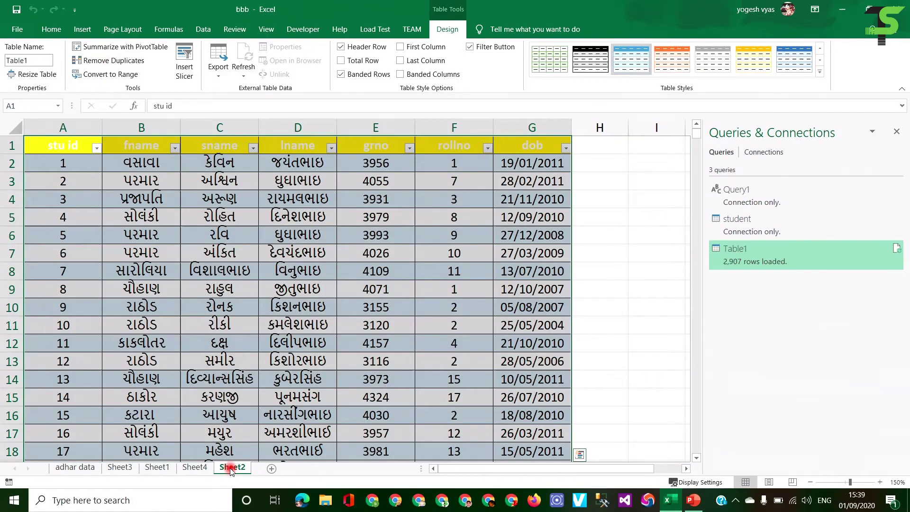
{"action": "left_click", "coordinate": [617, 203]}
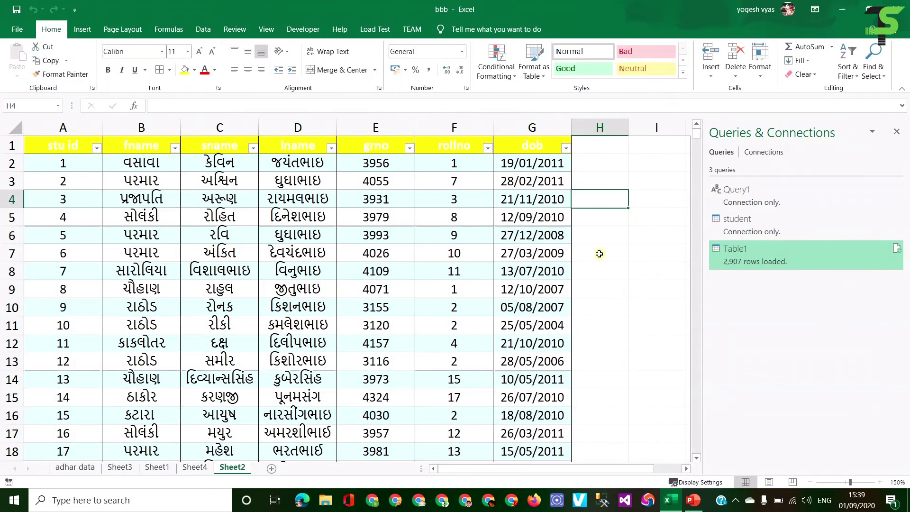
{"action": "left_click", "coordinate": [195, 468]}
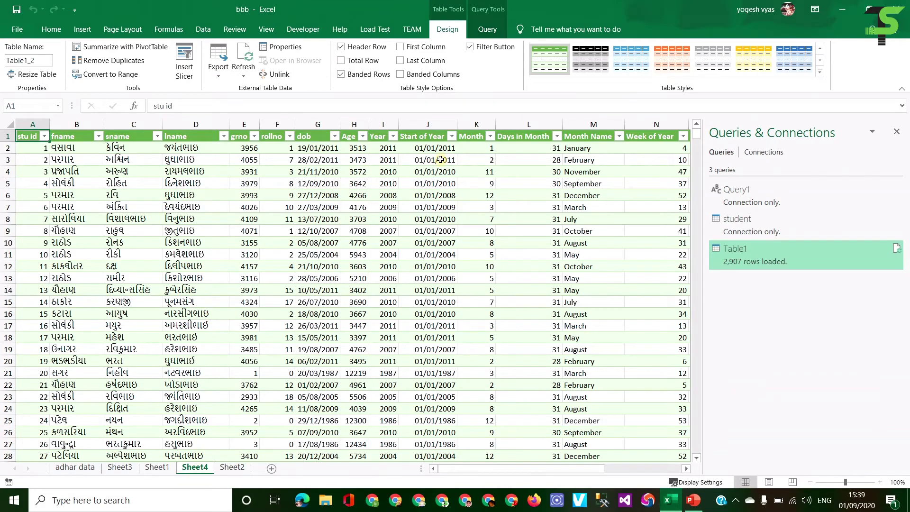
{"action": "left_click_drag", "start_coordinate": [489, 468], "coordinate": [567, 469]}
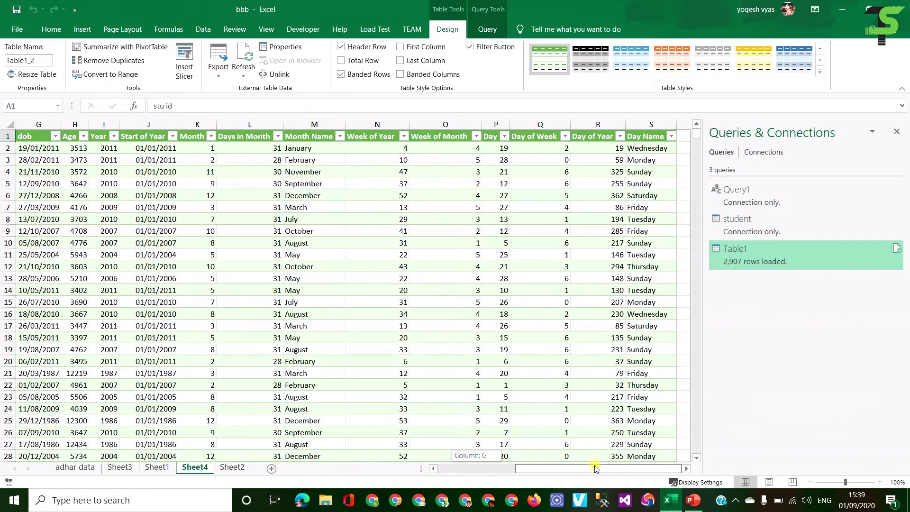
{"action": "left_click_drag", "start_coordinate": [560, 472], "coordinate": [482, 469]}
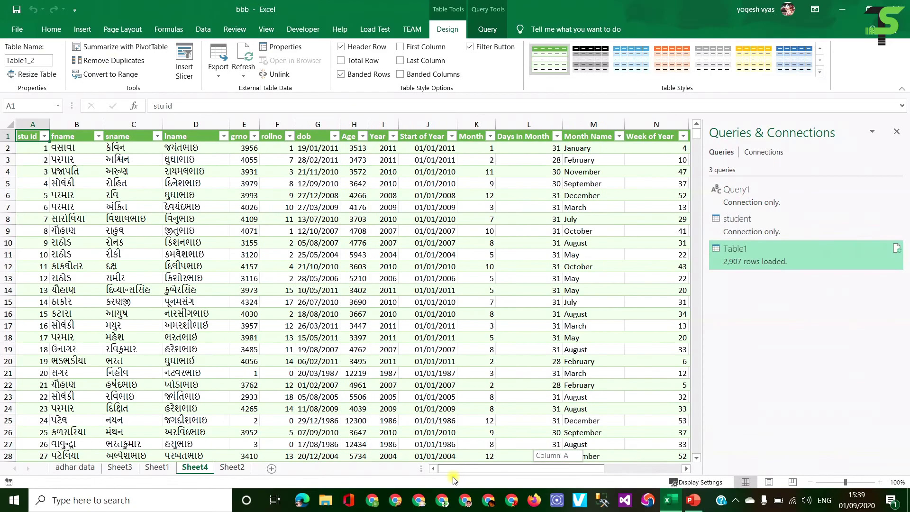
{"action": "left_click", "coordinate": [390, 278]}
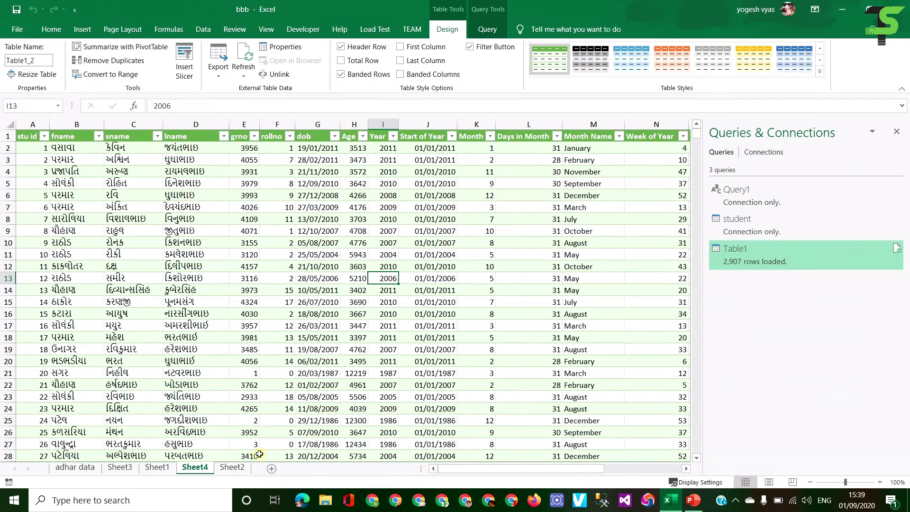
{"action": "left_click", "coordinate": [289, 255]}
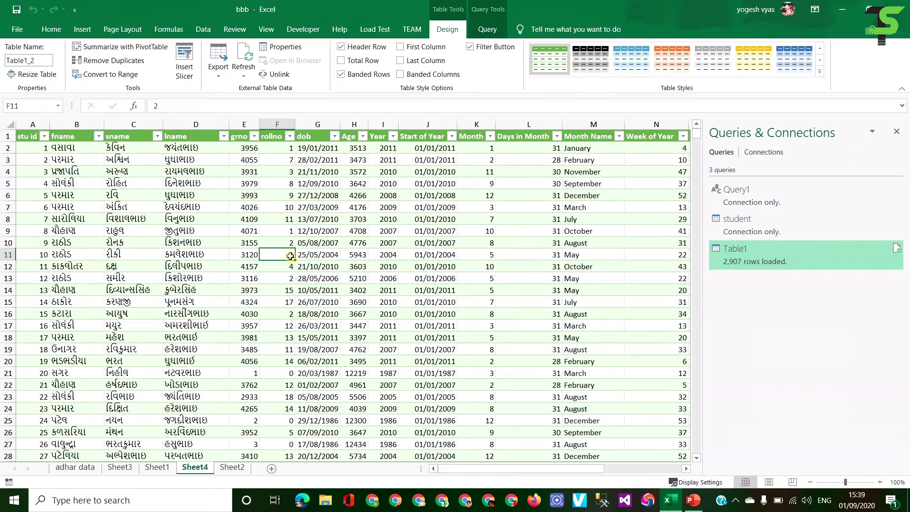
{"action": "left_click", "coordinate": [486, 31]}
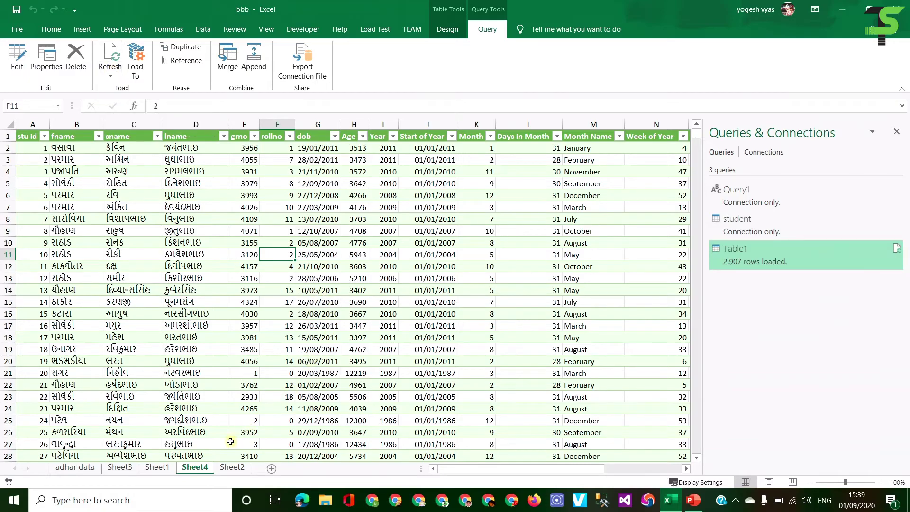
Refresh Table1 so Sheet4 reloads 2,907 rows, then check row 2's Start of Year through Week of Year values
{"action": "left_click", "coordinate": [324, 256]}
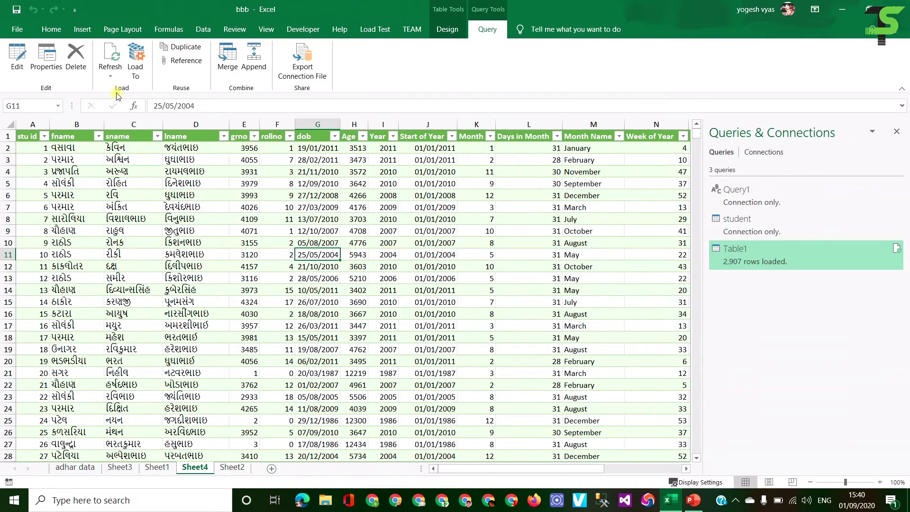
{"action": "left_click", "coordinate": [110, 62]}
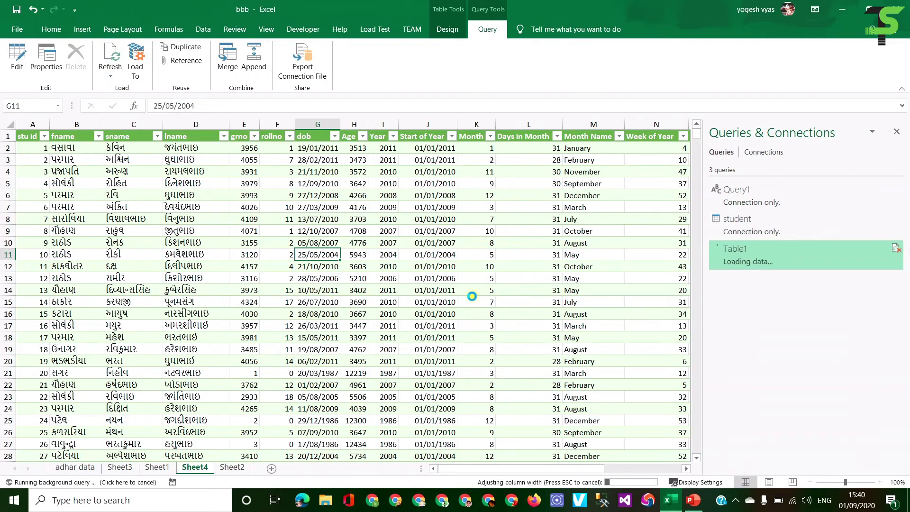
{"action": "left_click", "coordinate": [312, 149]}
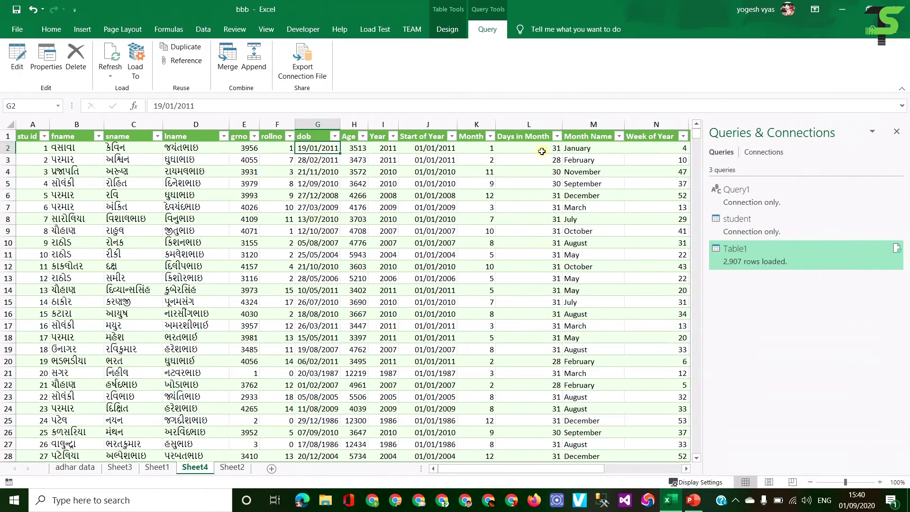
{"action": "left_click_drag", "start_coordinate": [435, 148], "coordinate": [648, 145]}
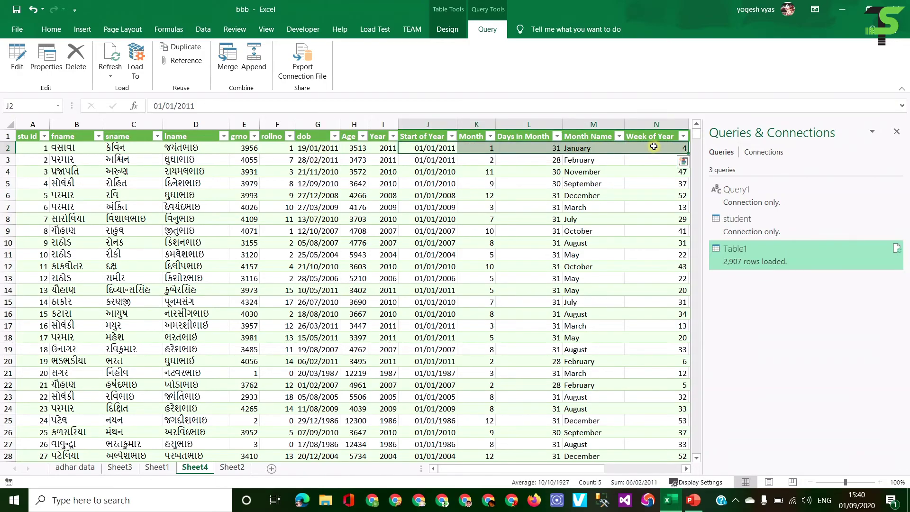